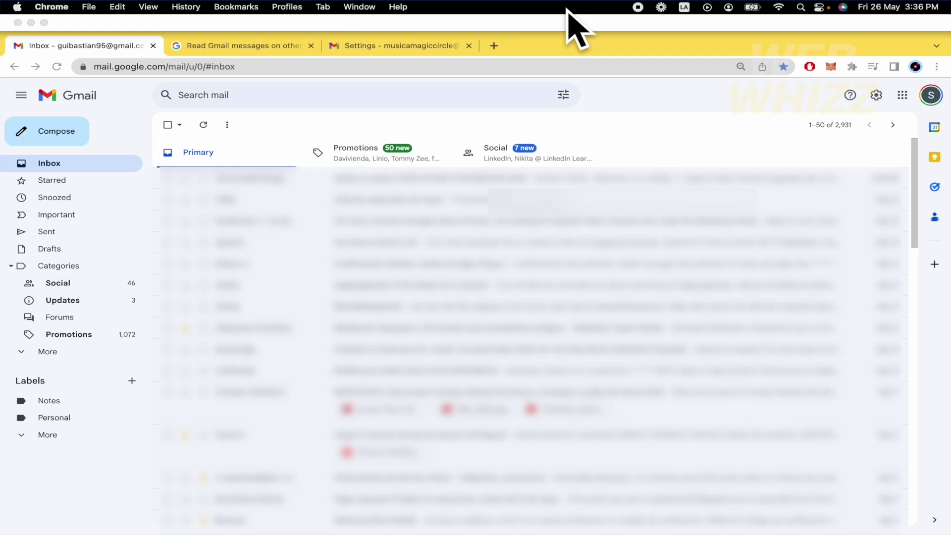
Step: View the inbox of the receiving Gmail account and return to the source account's inbox
click(699, 111)
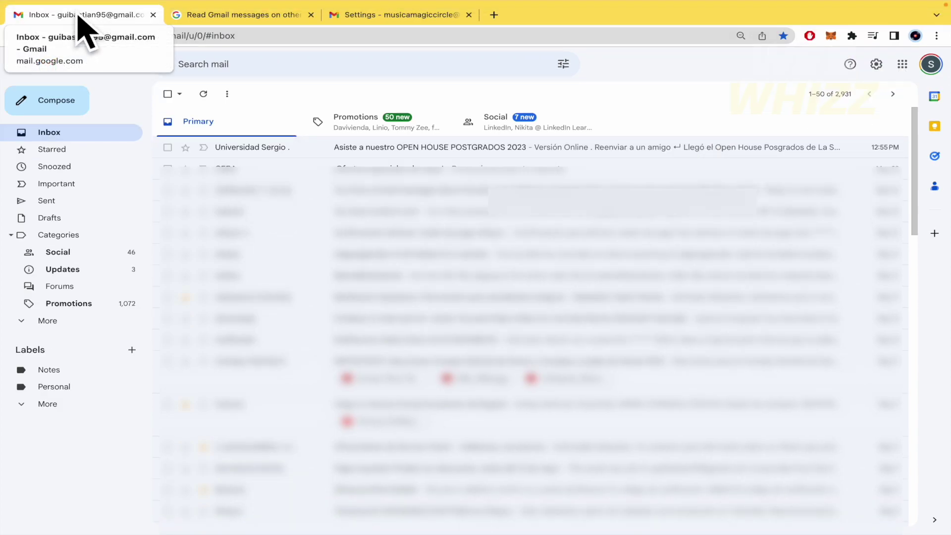
click(406, 20)
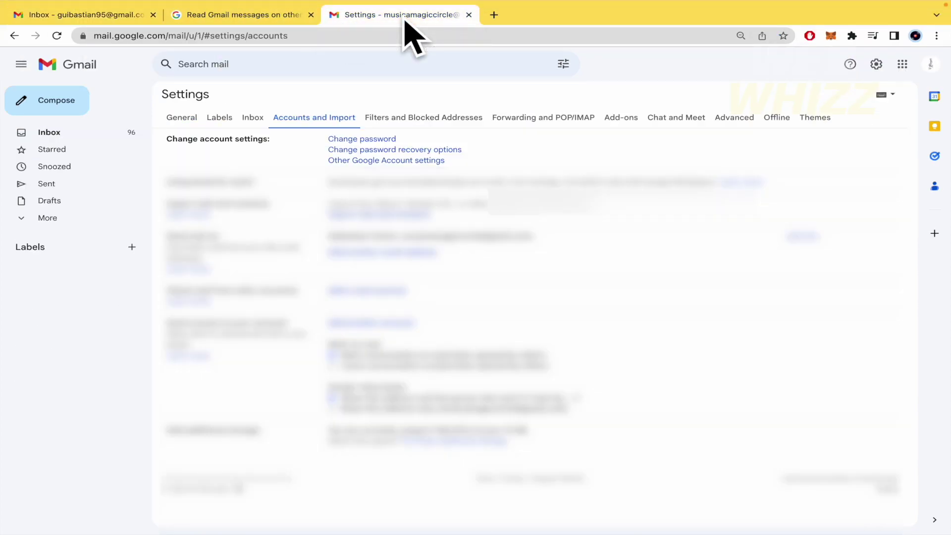
click(72, 132)
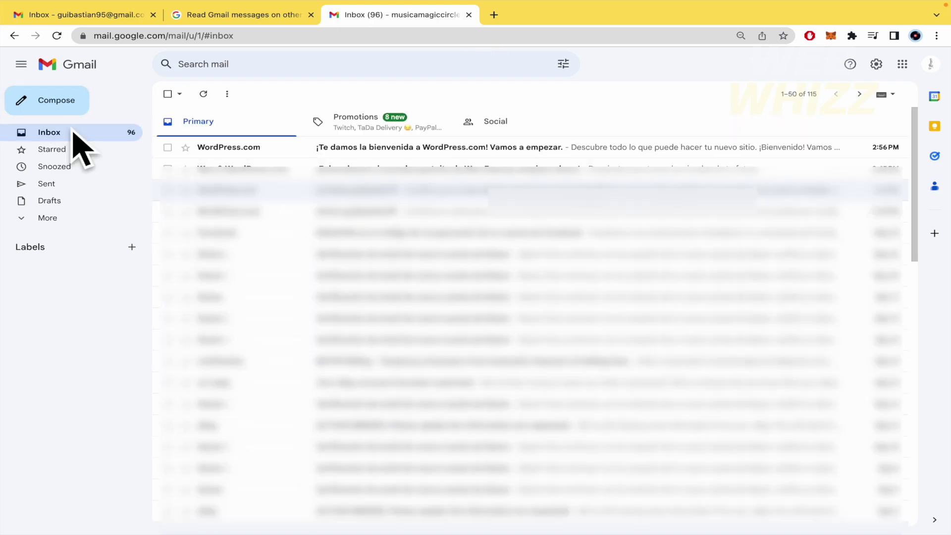
click(105, 15)
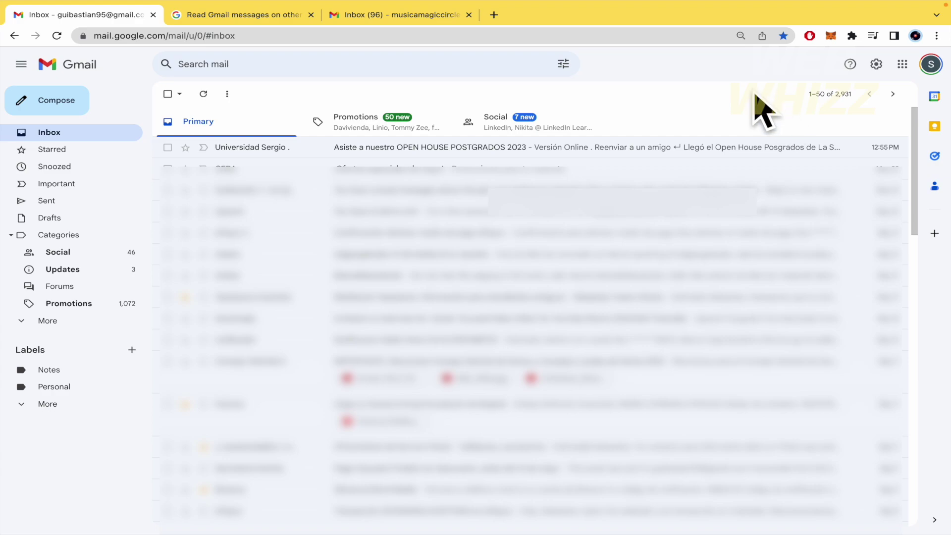
Step: Open the full settings of the source account at the Forwarding and POP/IMAP section
click(876, 64)
click(838, 119)
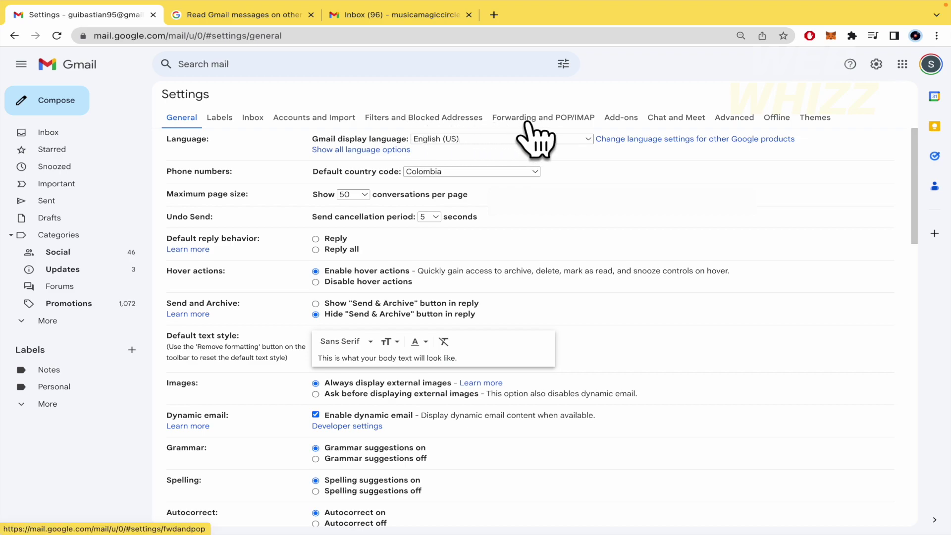
click(577, 119)
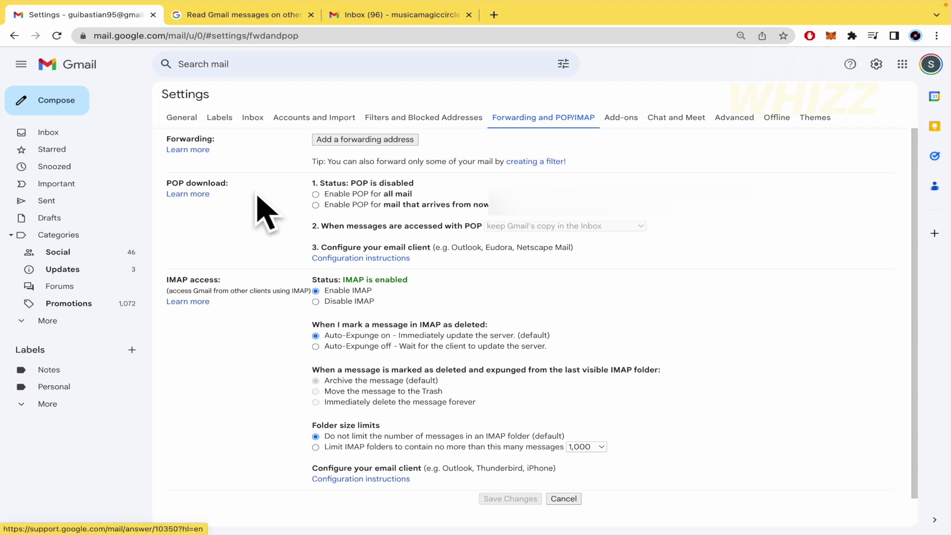
Step: Read the Gmail Help article on using POP with other email clients and look back at the account's IMAP access settings
click(199, 195)
click(469, 15)
scroll(356, 291, down, 2)
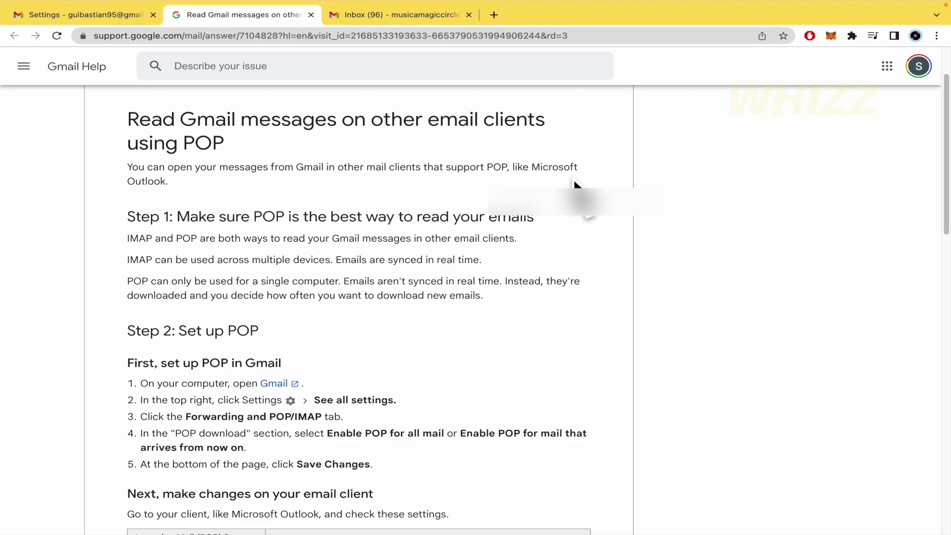
scroll(575, 185, down, 1)
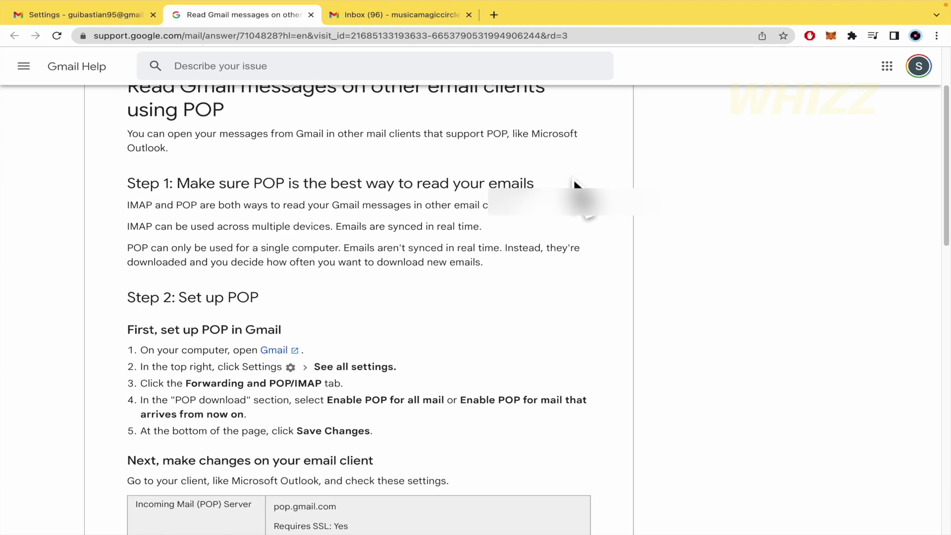
scroll(574, 185, down, 2)
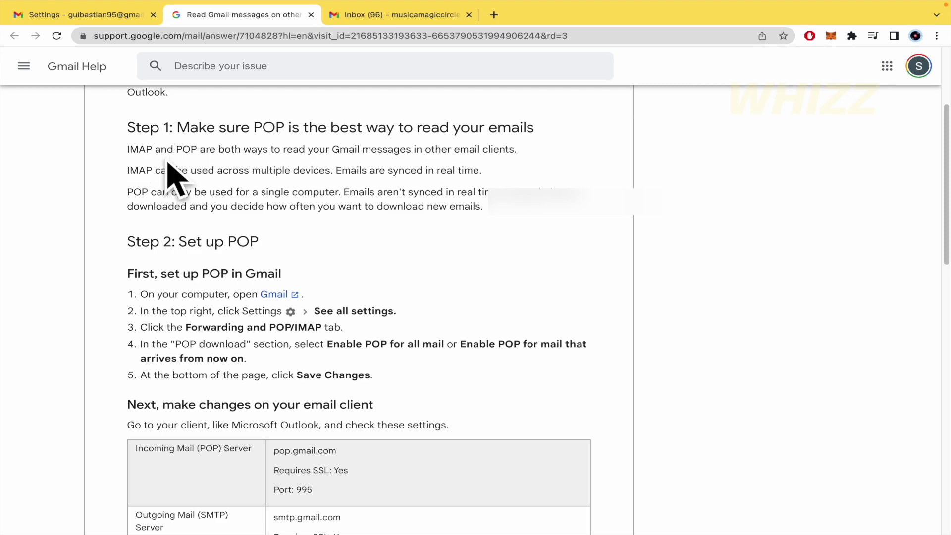
click(119, 16)
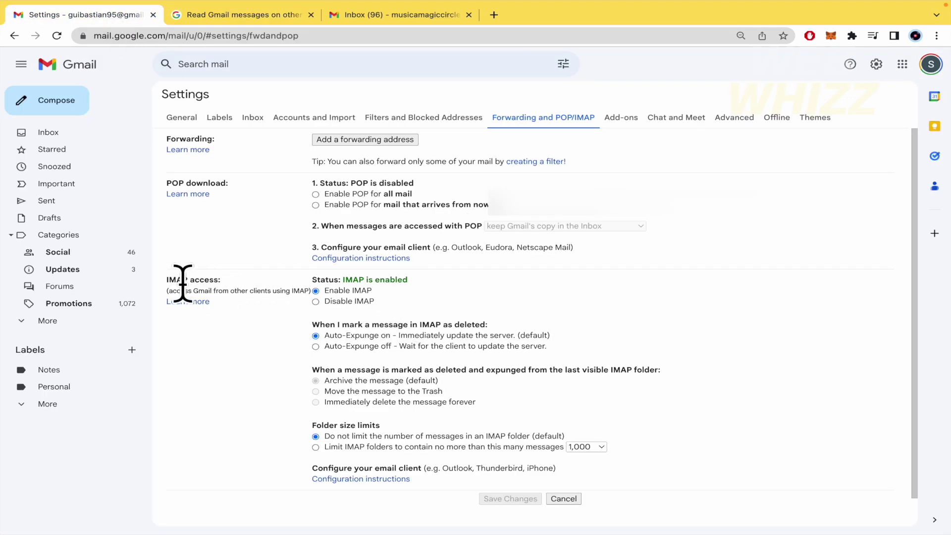
Step: Compare how IMAP and POP sync and download emails in the help article, and return to the source account's POP settings
click(238, 15)
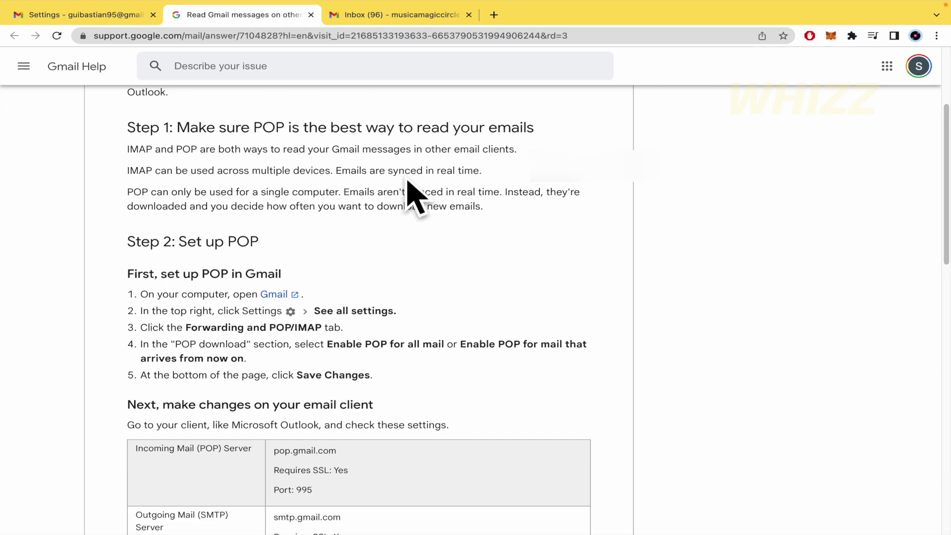
drag(491, 171, 117, 178)
click(117, 190)
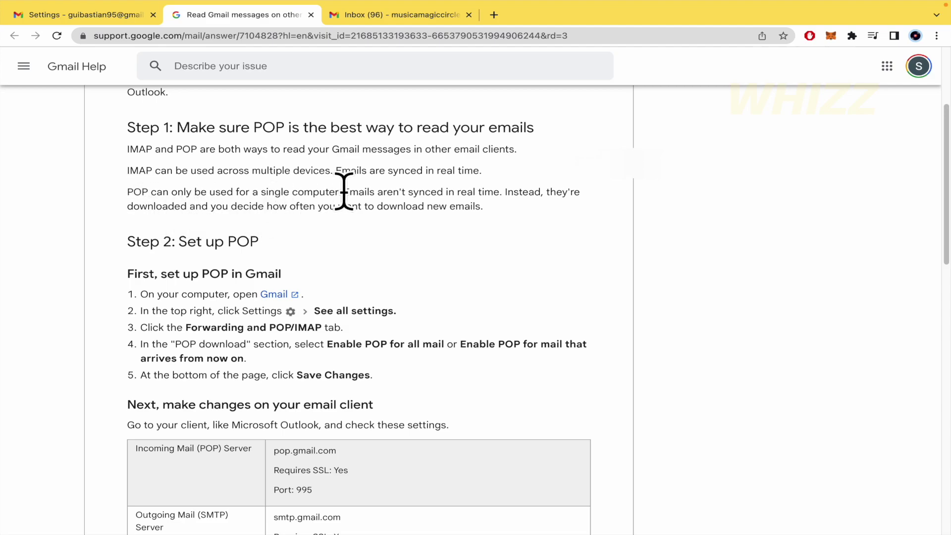
drag(344, 191, 522, 194)
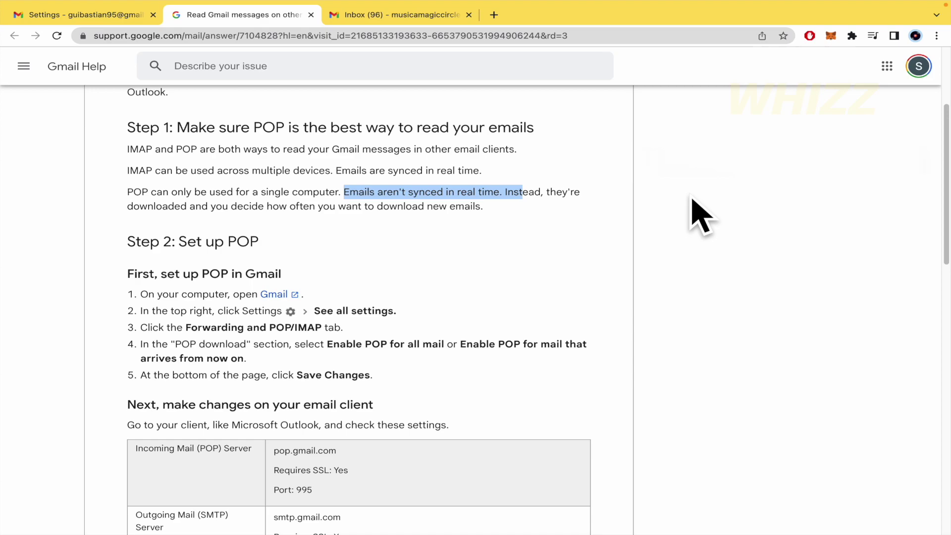
triple_click(594, 210)
click(670, 198)
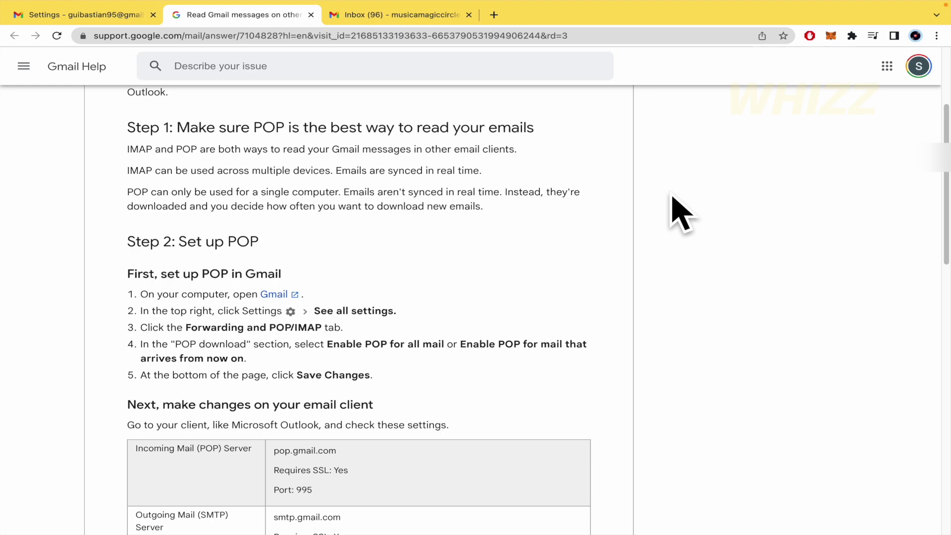
drag(556, 212, 110, 202)
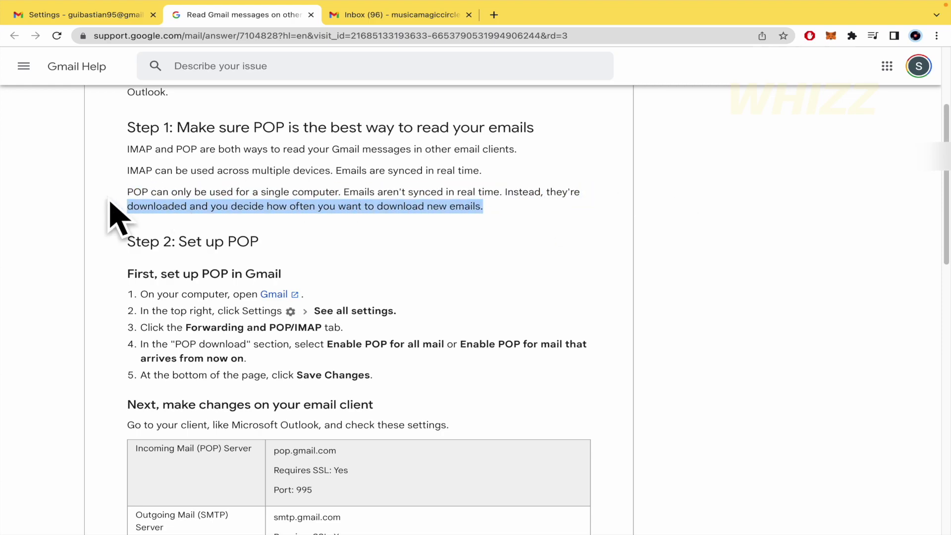
click(69, 223)
click(141, 15)
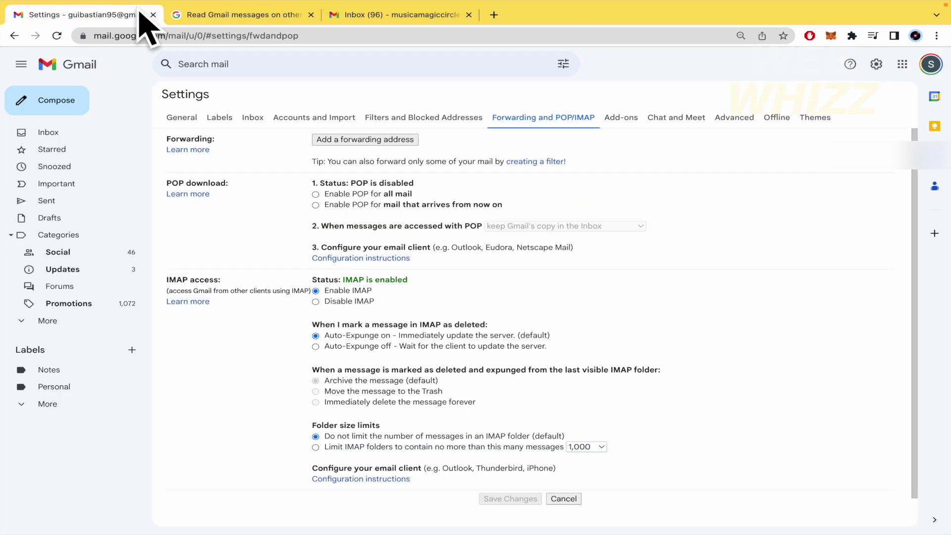
click(316, 194)
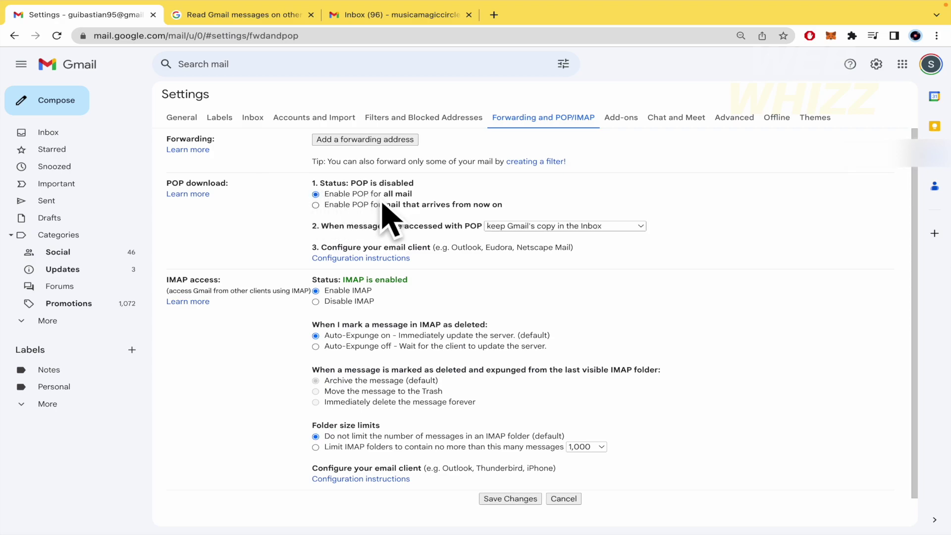
click(316, 205)
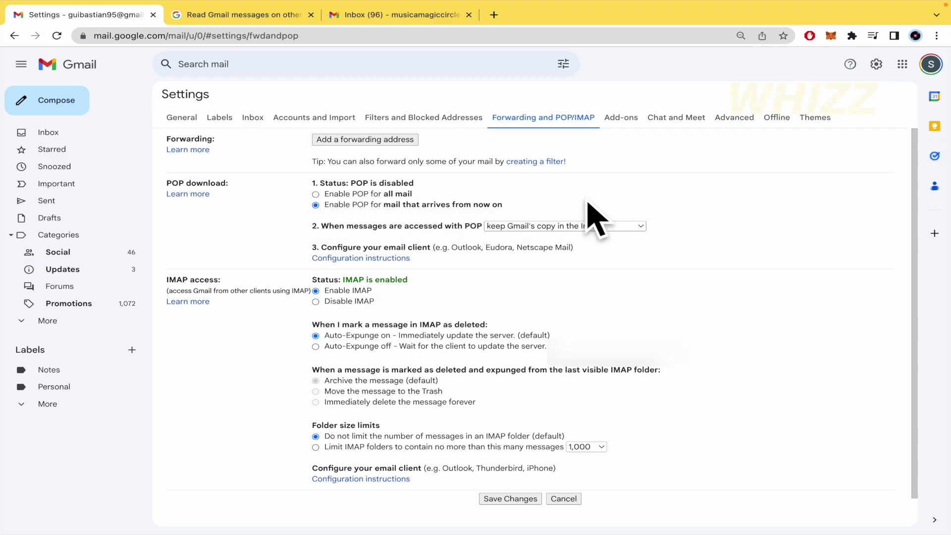
click(315, 194)
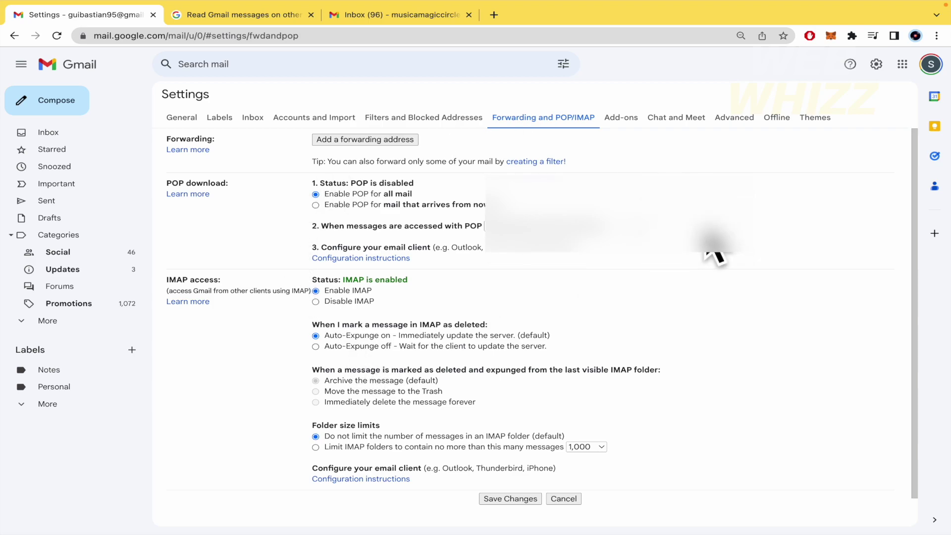
click(405, 11)
click(58, 15)
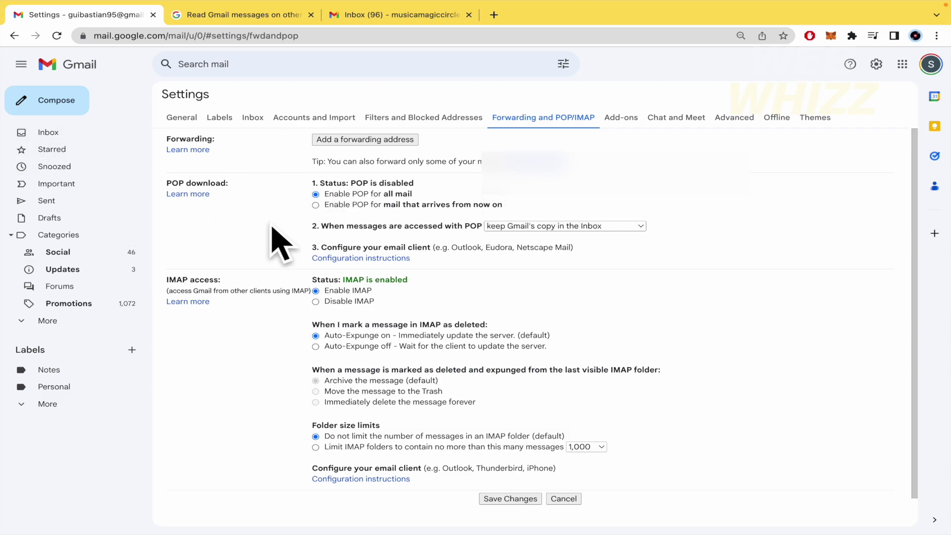
Step: Enable POP for mail that arrives from now on and set accessed messages to "mark Gmail's copy as read"
click(317, 205)
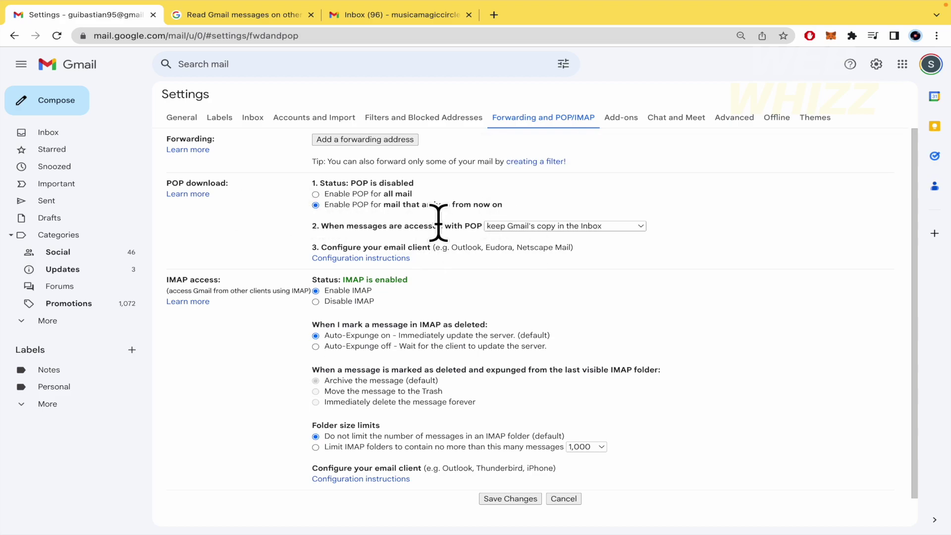
scroll(439, 222, down, 1)
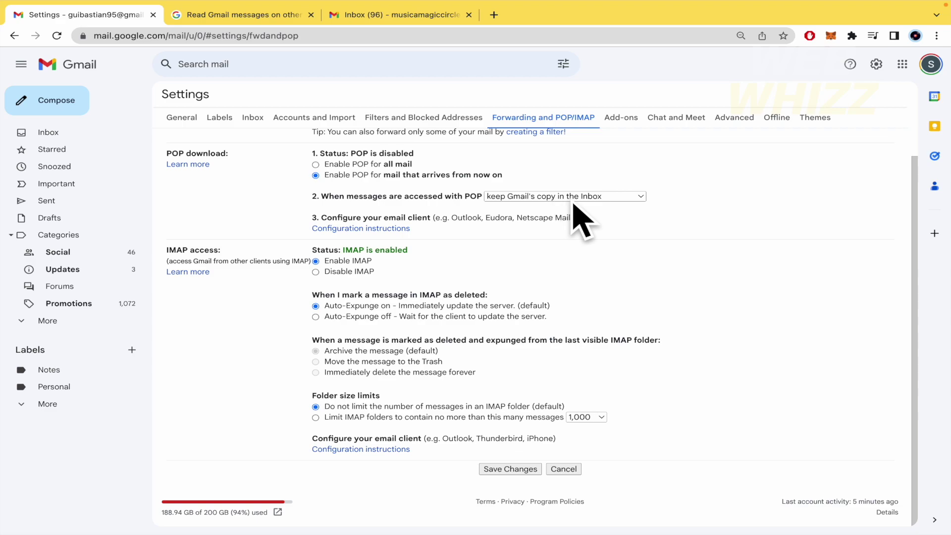
click(598, 197)
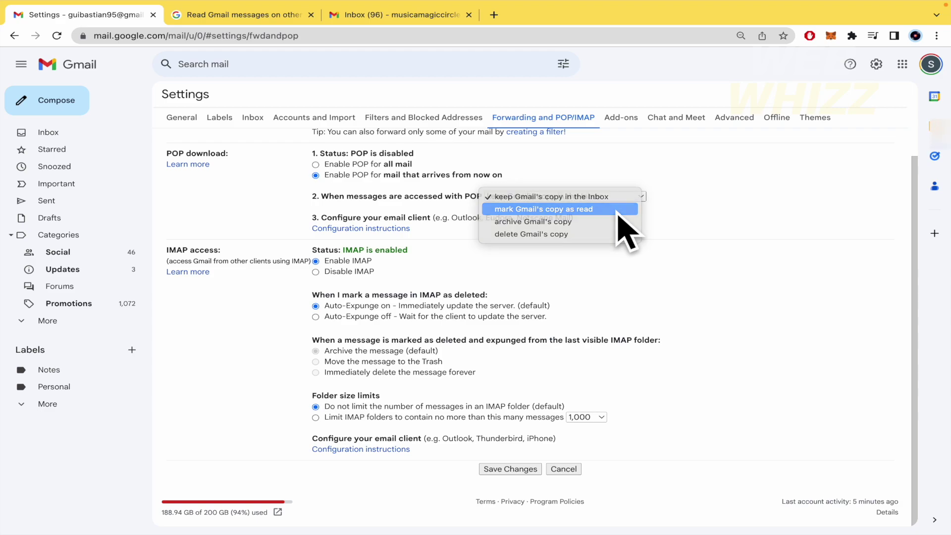
click(618, 210)
Step: Glance at the receiving account's inbox and save the source account's POP download changes
click(422, 13)
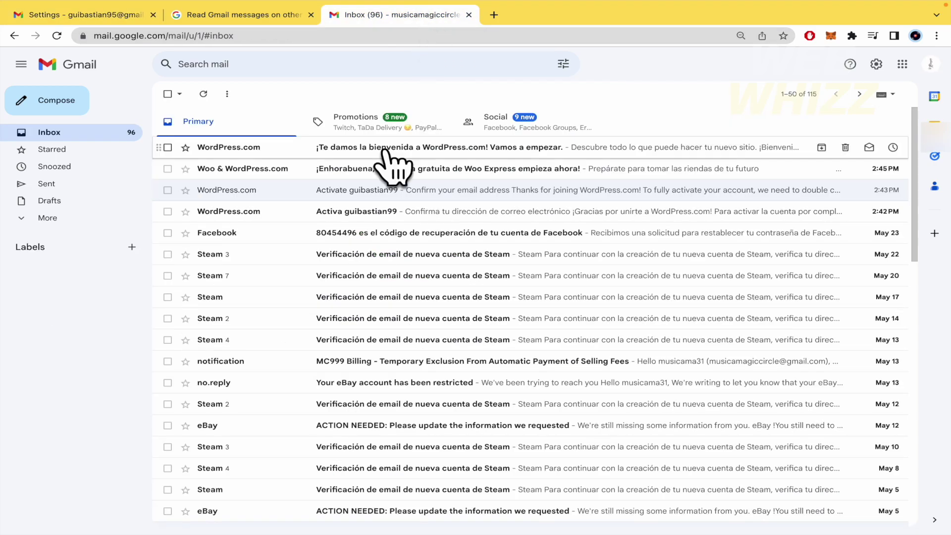
click(91, 20)
scroll(198, 238, up, 1)
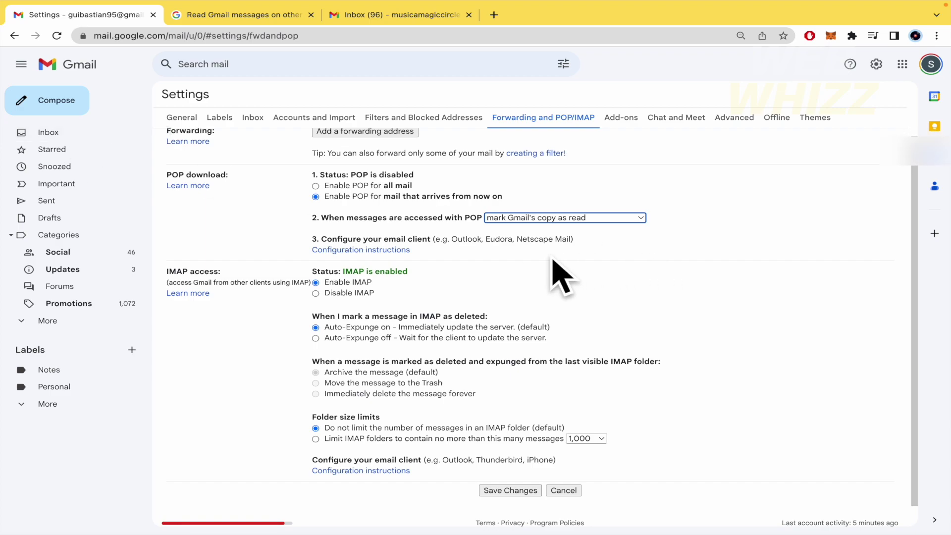
click(510, 493)
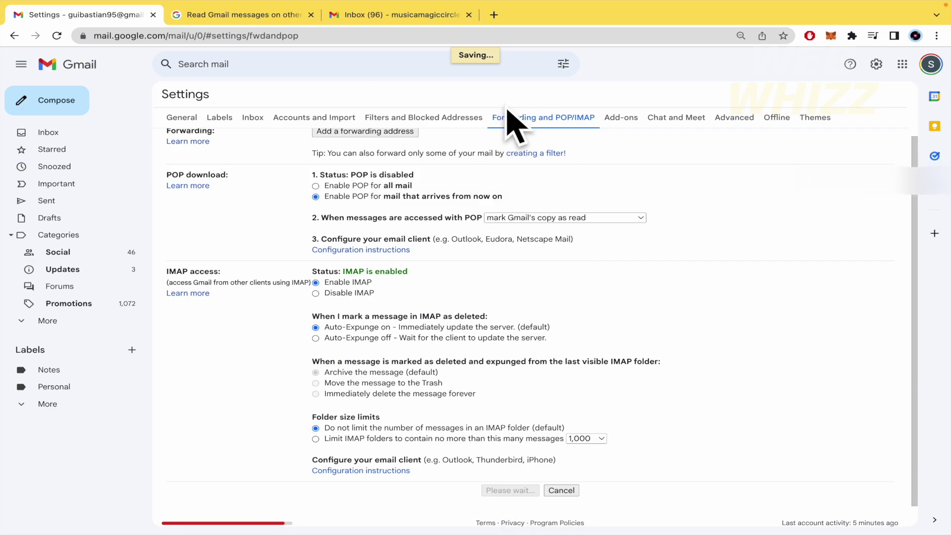
Step: Open the Accounts and Import settings of the receiving Gmail account
click(394, 16)
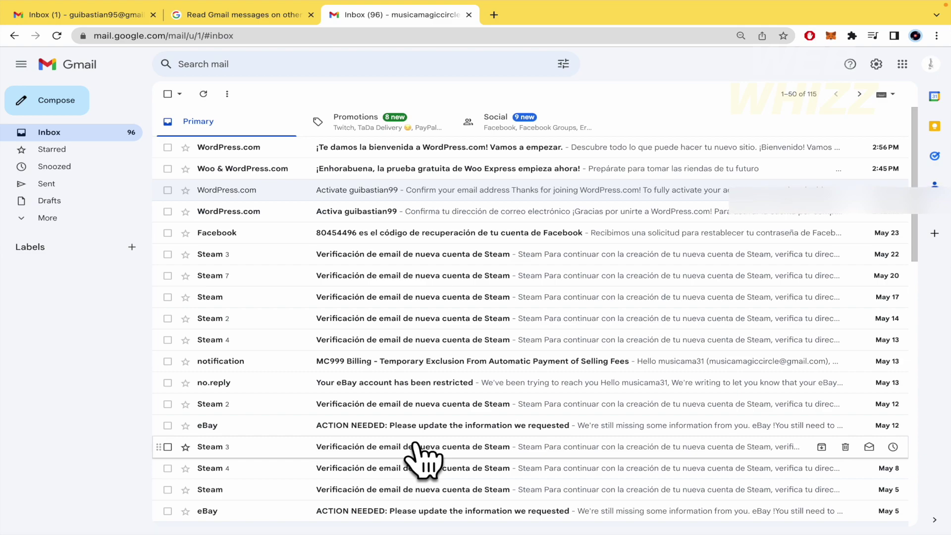
click(877, 64)
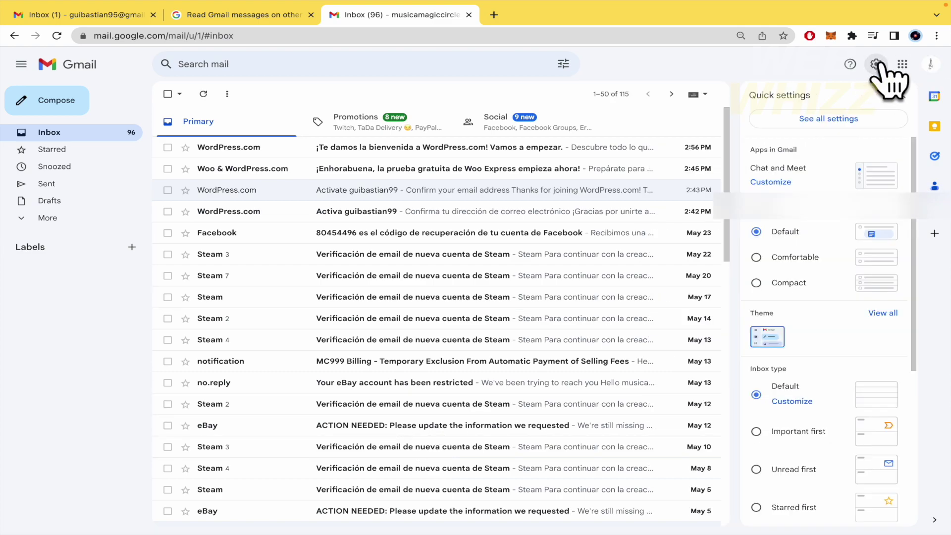
click(837, 120)
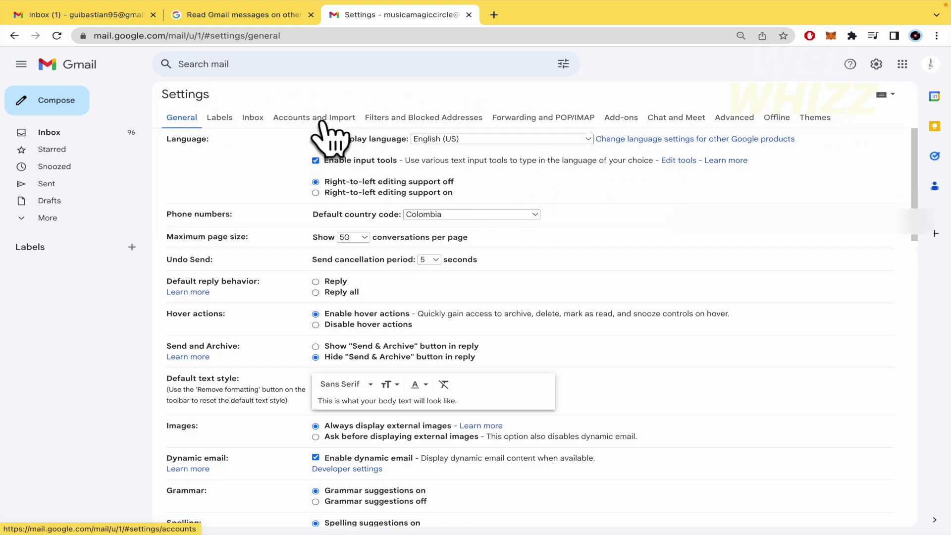
click(326, 134)
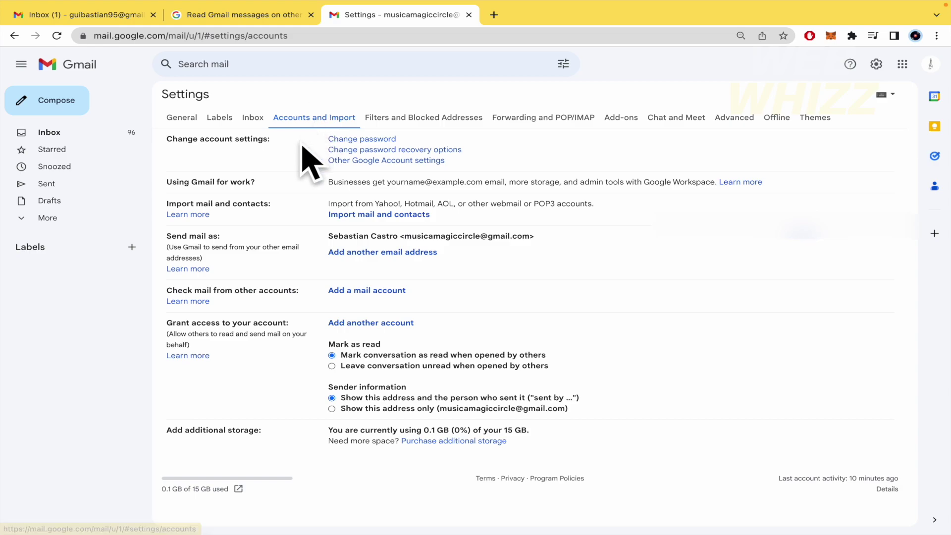
Step: Review the "Import mail and contacts" section of the receiving account's settings
drag(160, 200, 557, 223)
click(556, 222)
drag(436, 215, 167, 208)
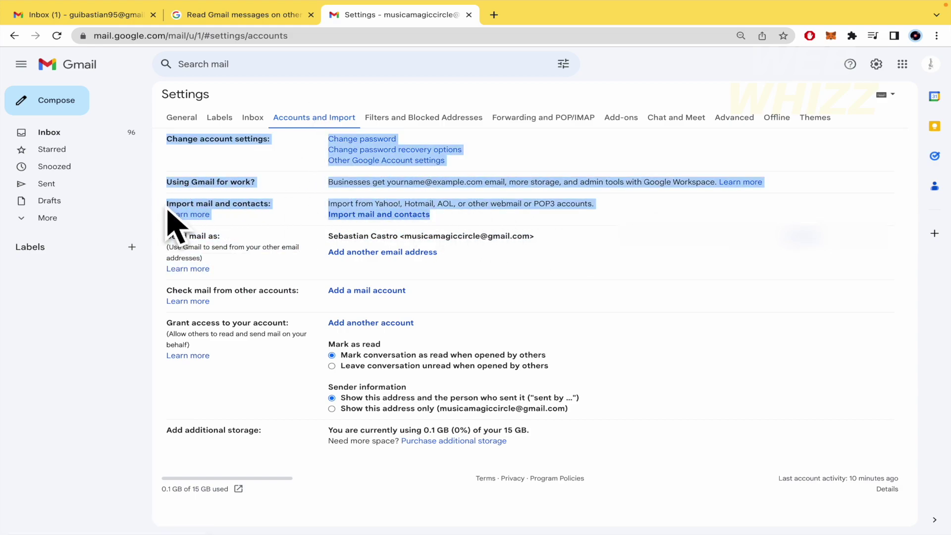
click(194, 204)
drag(449, 211, 168, 206)
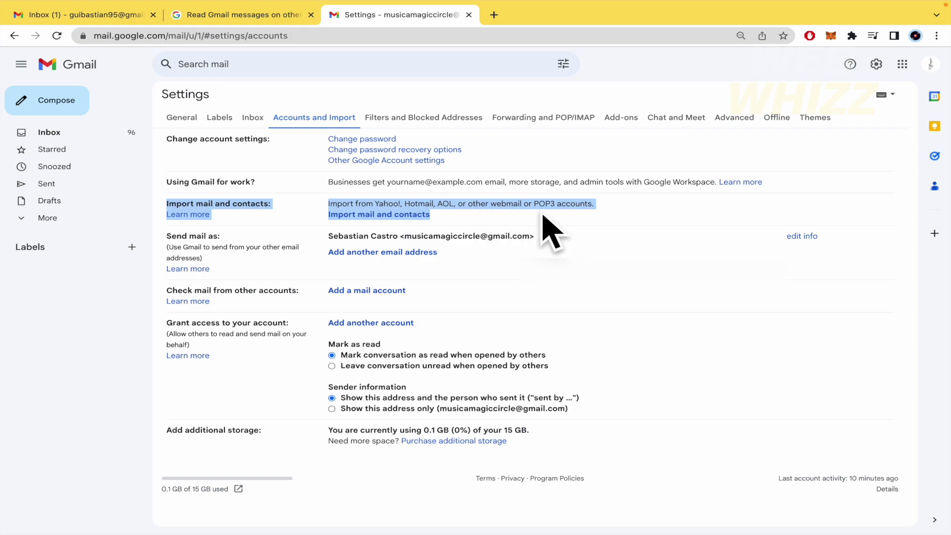
click(644, 209)
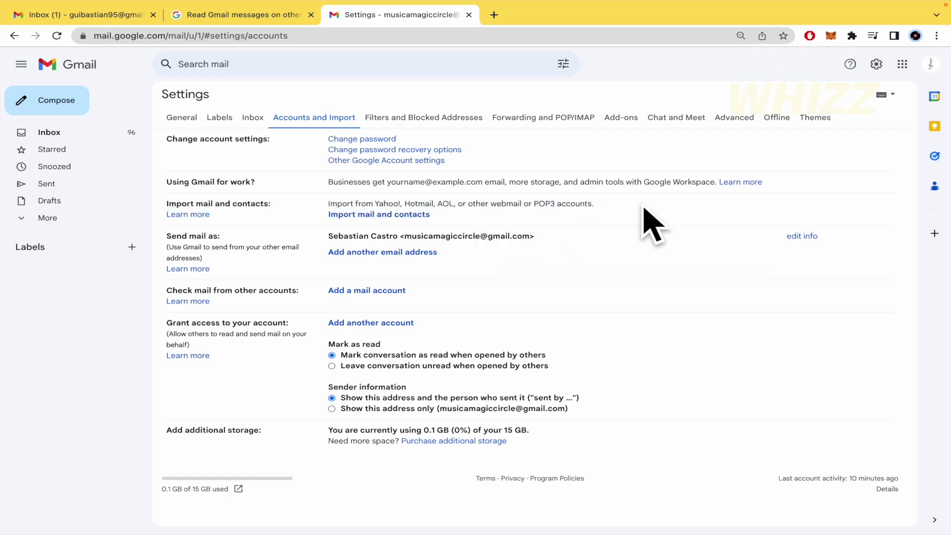
Step: Start importing mail and contacts into the receiving account and submit the source account's e-mail address
click(396, 216)
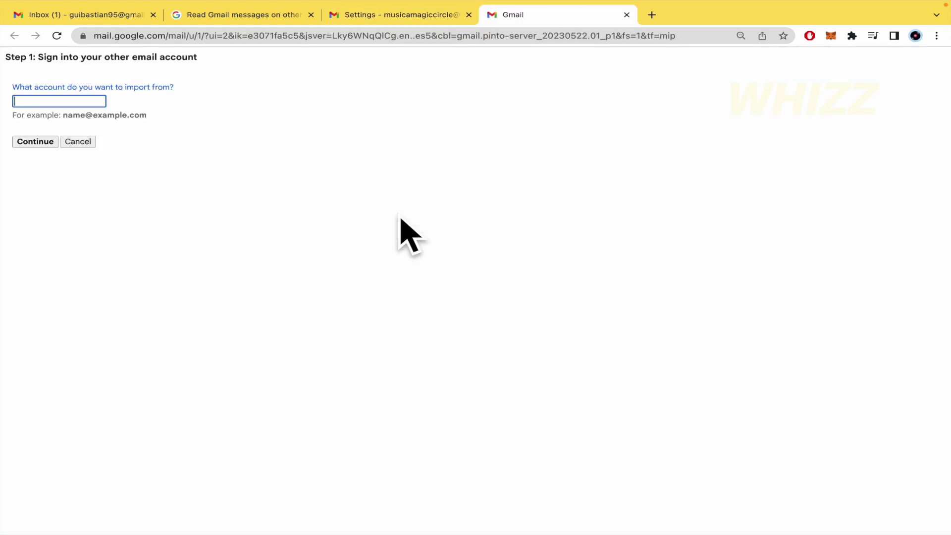
click(89, 101)
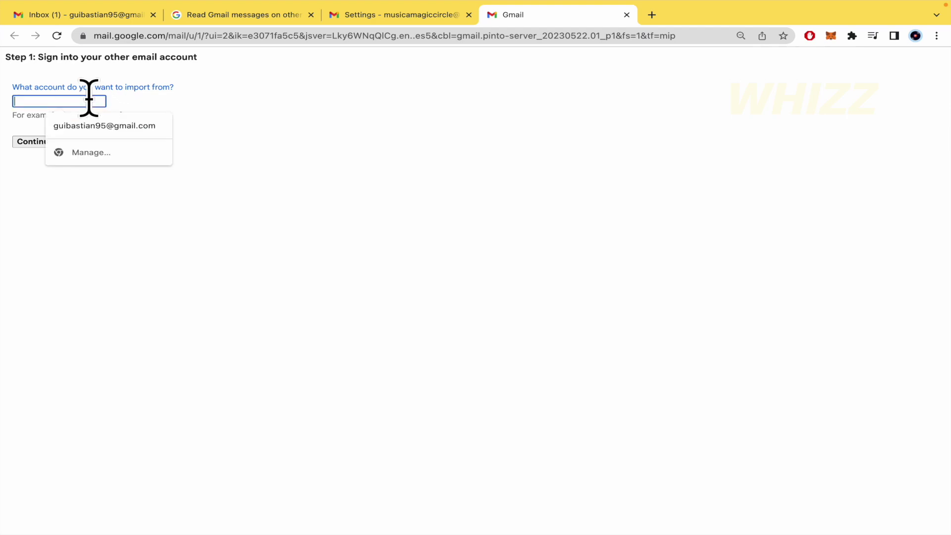
click(159, 126)
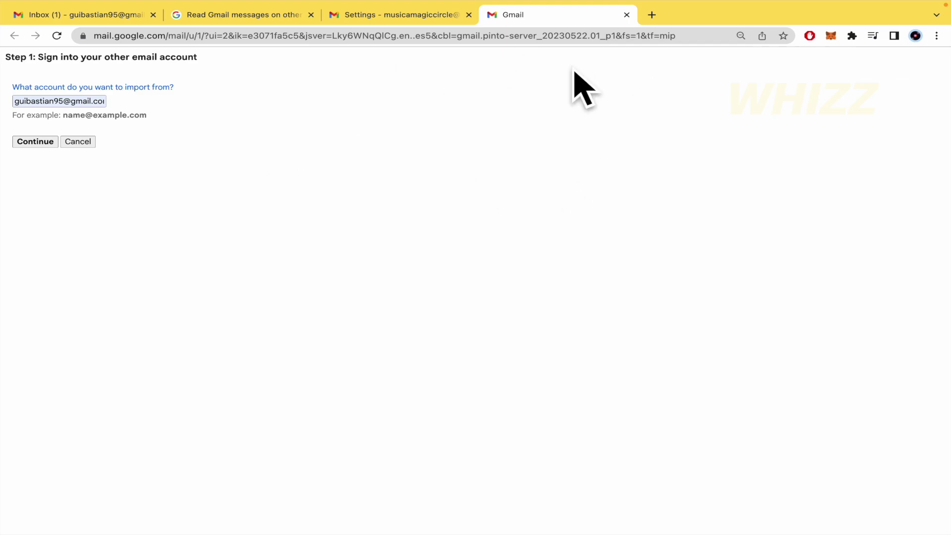
drag(62, 100, 186, 101)
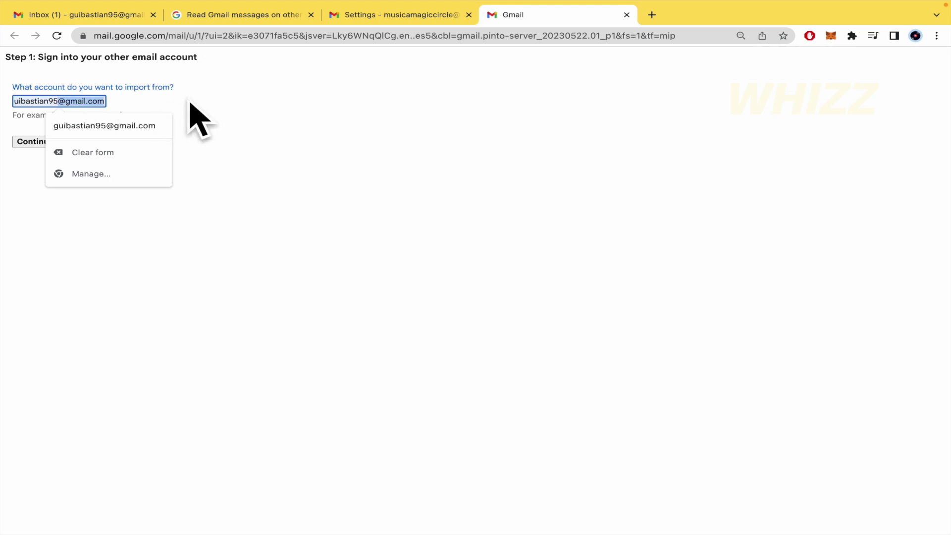
click(201, 106)
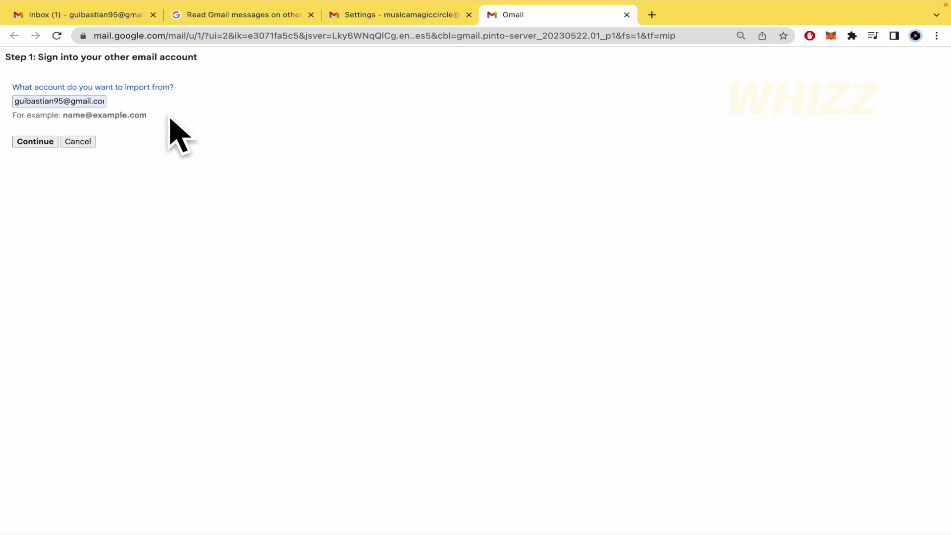
click(41, 142)
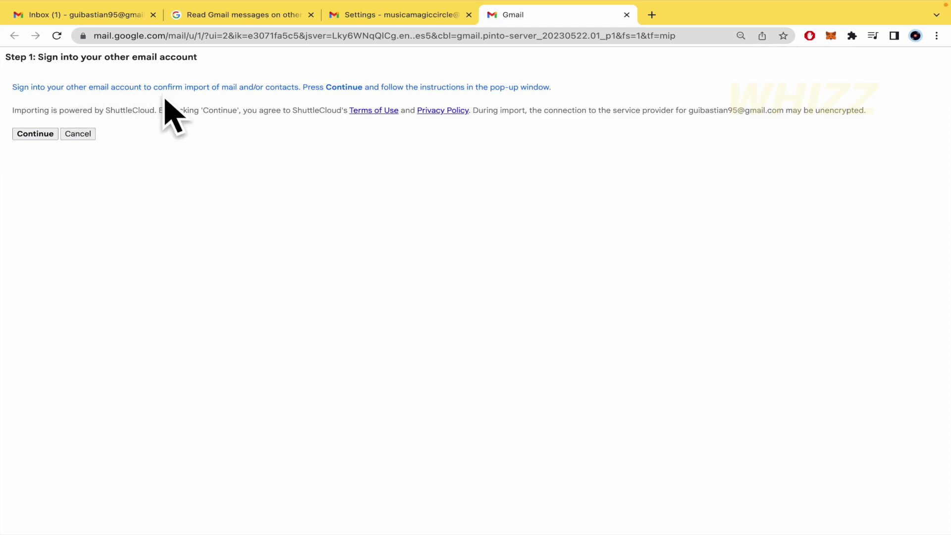
Step: Try twice to continue to the source account's sign-in window, dismissing each pop-up blocker alert
click(21, 135)
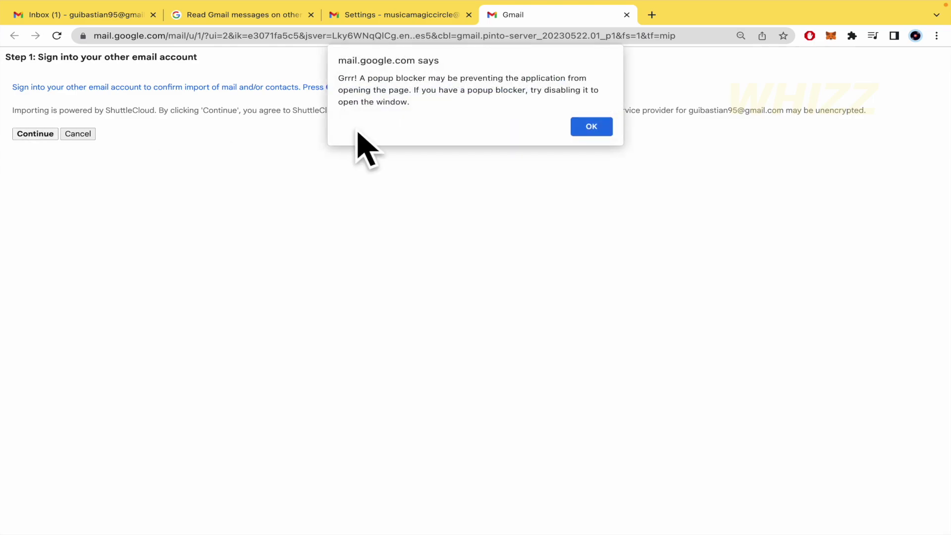
click(592, 127)
click(46, 136)
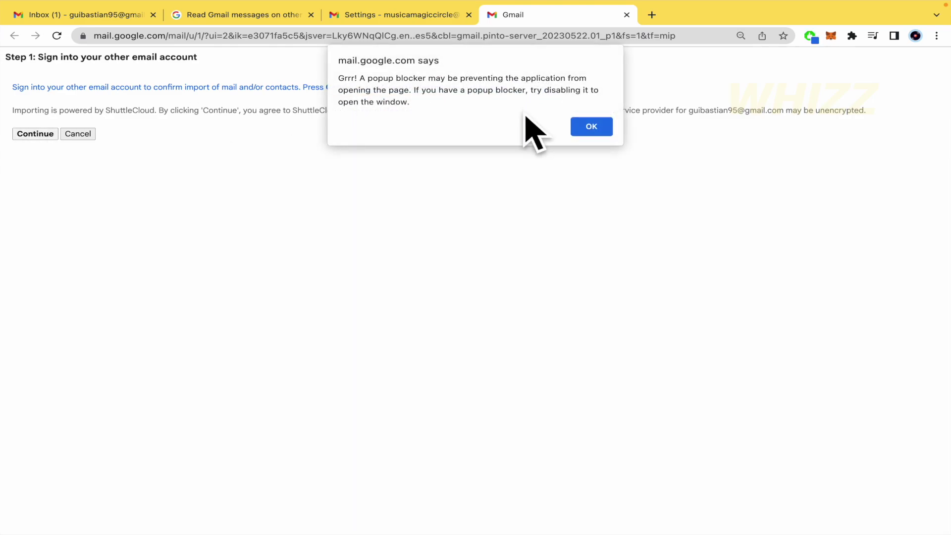
click(592, 126)
Step: Set the pop-ups and redirects permission for mail.google.com to Allow in the browser's site settings
click(82, 36)
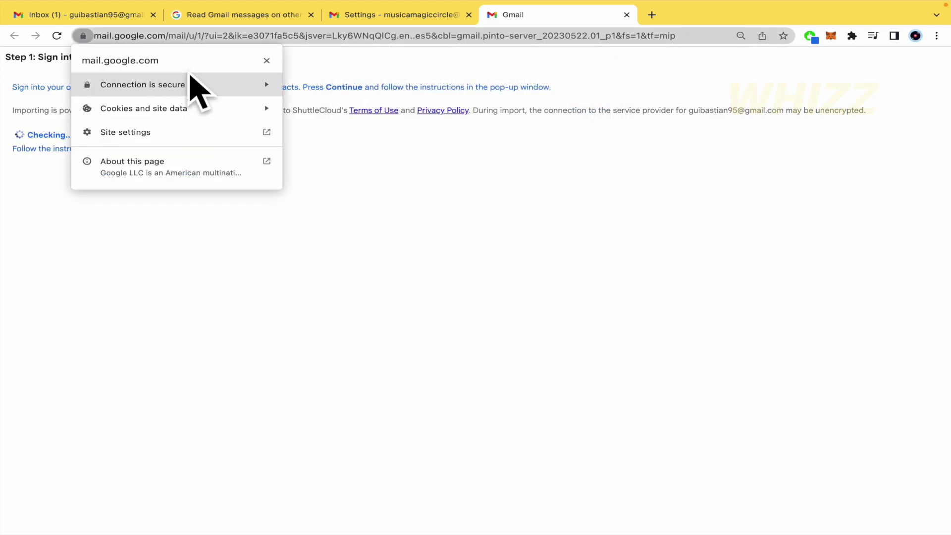
click(228, 85)
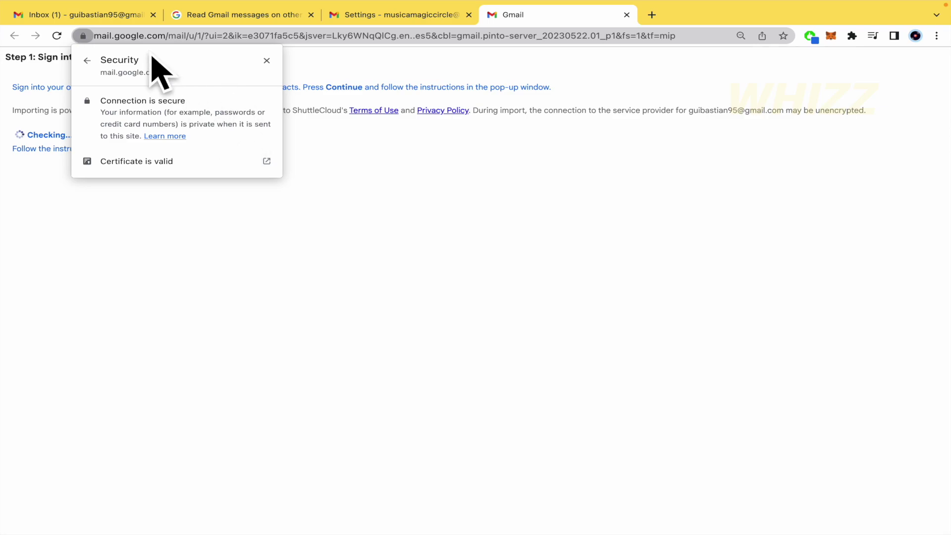
click(87, 62)
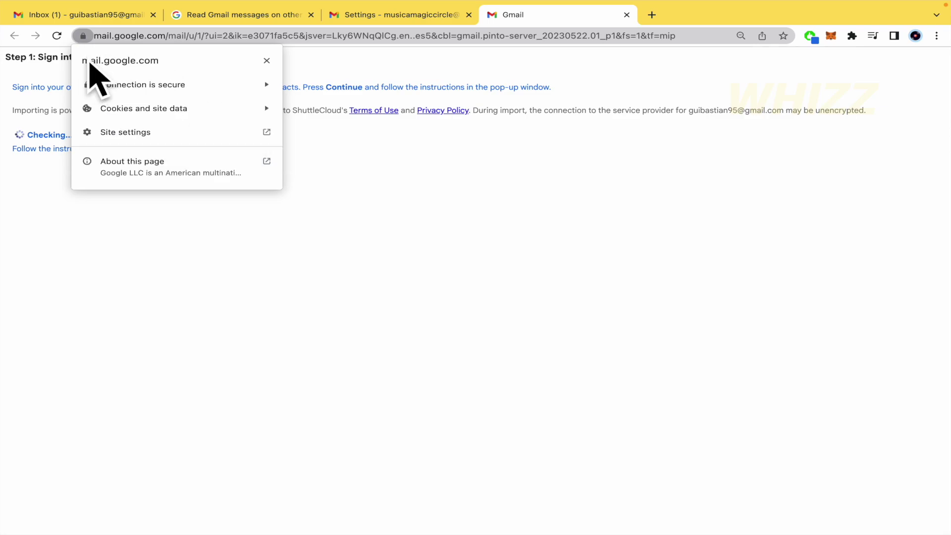
click(184, 133)
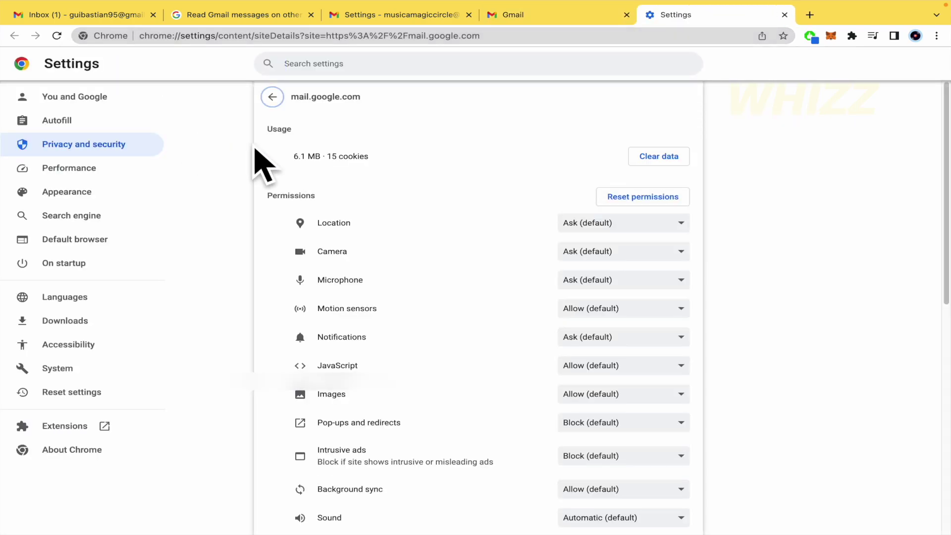
scroll(411, 228, down, 1)
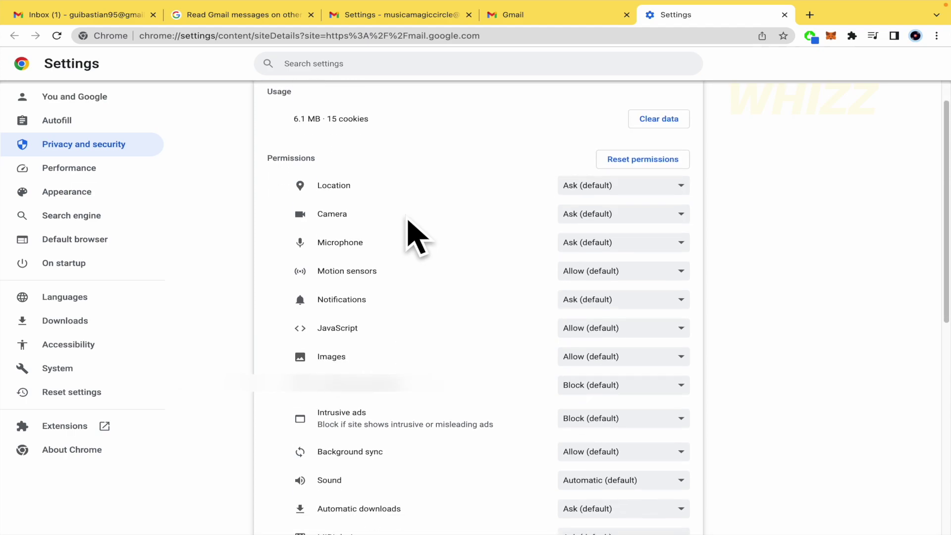
scroll(409, 225, down, 2)
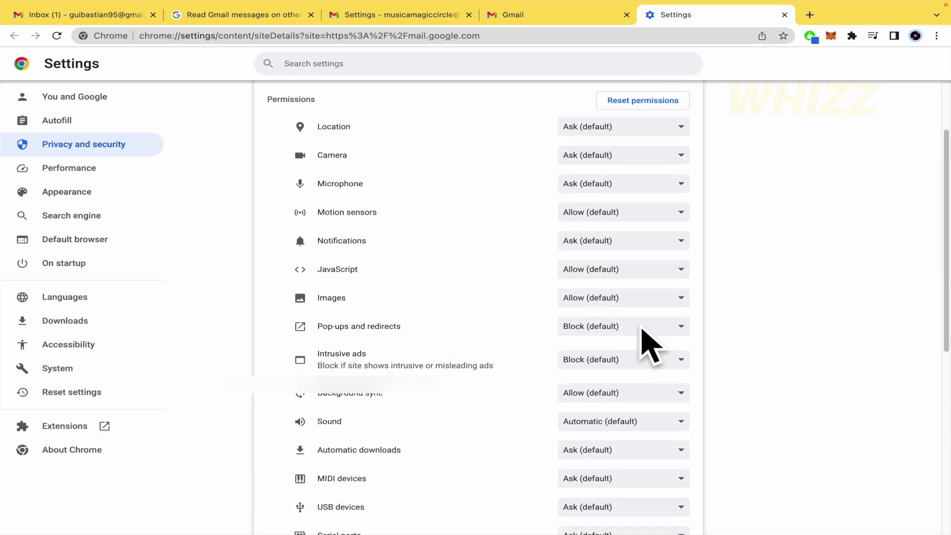
click(642, 329)
click(639, 338)
scroll(734, 317, up, 3)
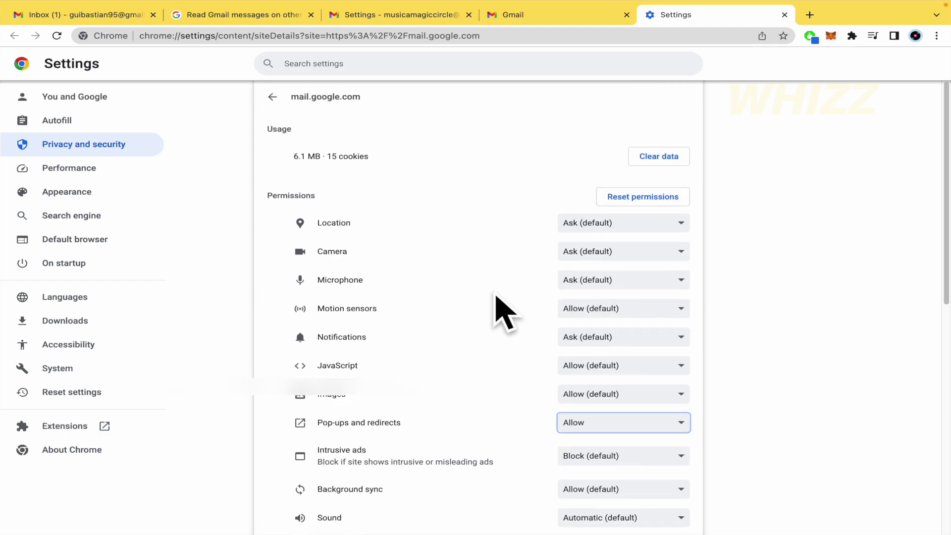
Step: Check the pop-ups and redirects permission for mail.google.com from the import page's site information and site settings
click(535, 15)
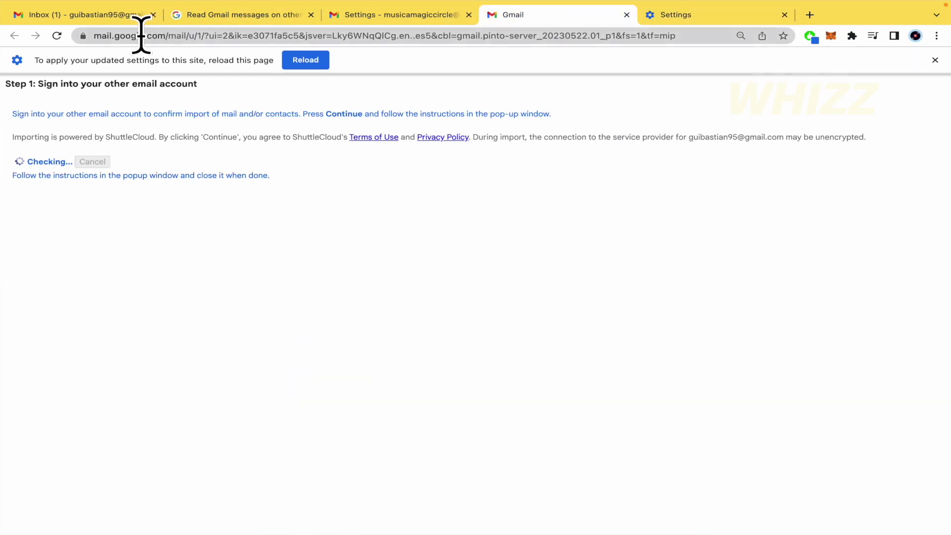
click(83, 36)
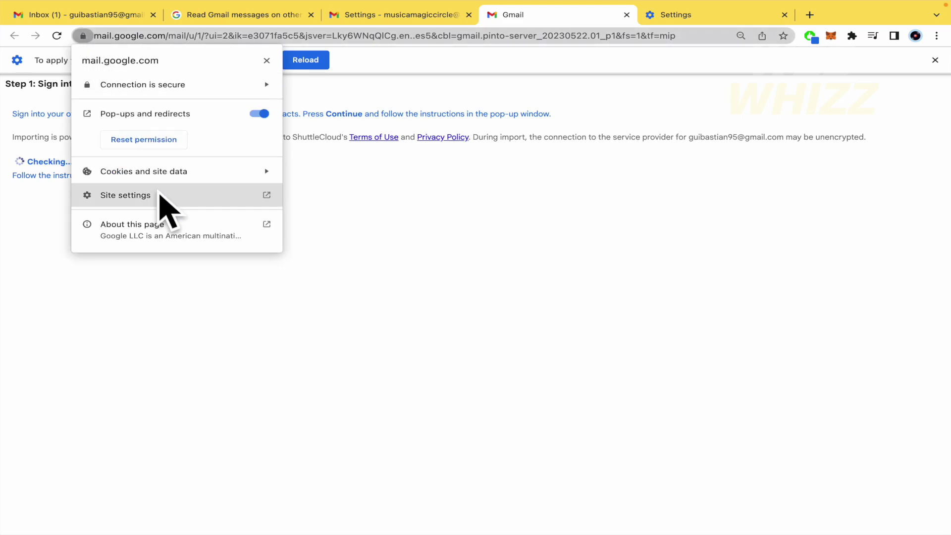
click(160, 195)
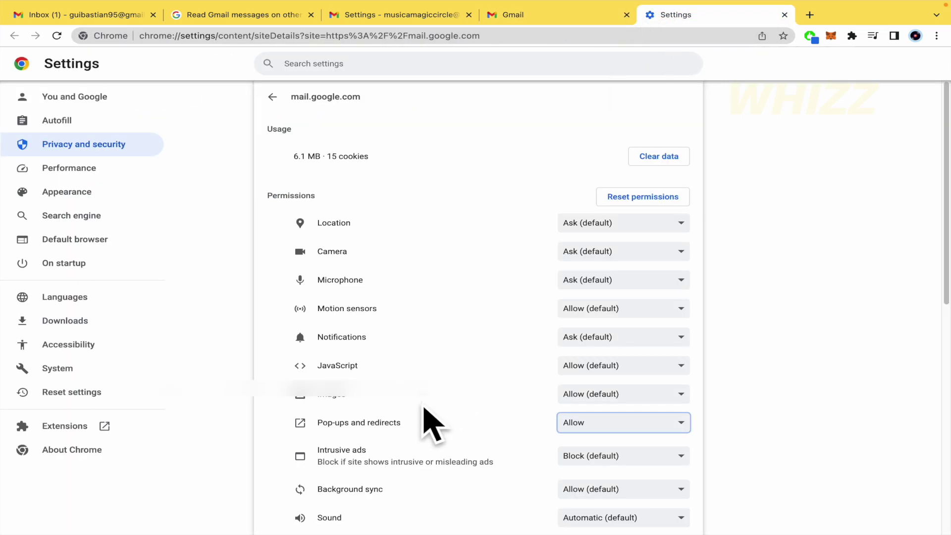
scroll(421, 431, down, 1)
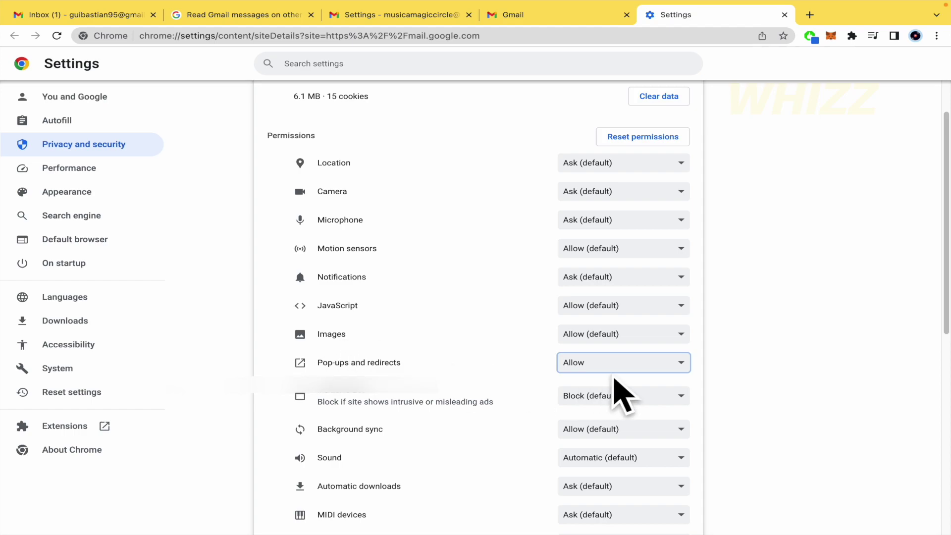
scroll(714, 173, up, 1)
Step: Reload the import page, submit the source account's e-mail address again and continue to the Google sign-in window
click(526, 14)
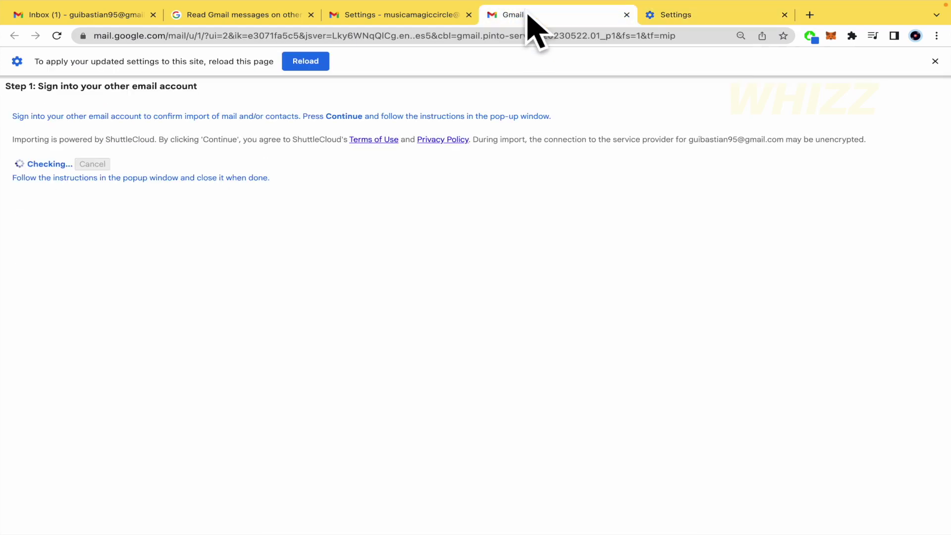
click(57, 36)
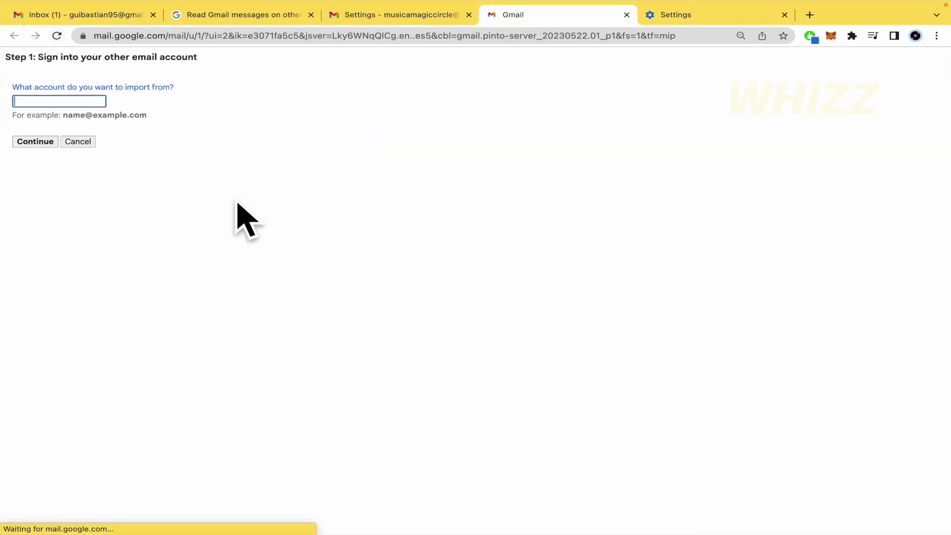
click(70, 100)
click(94, 125)
click(38, 140)
click(39, 133)
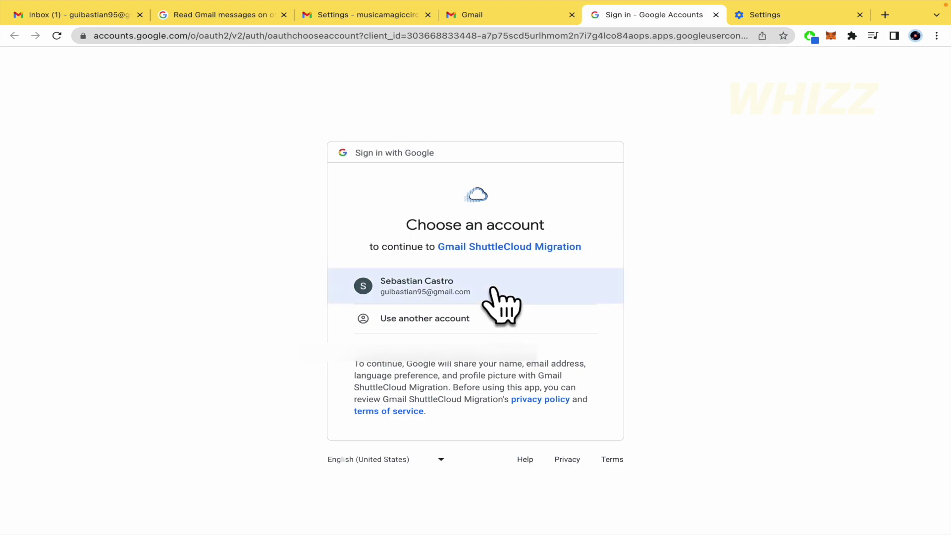
Step: Choose the source account, allow Gmail ShuttleCloud Migration to access it, and close the authentication window
click(497, 289)
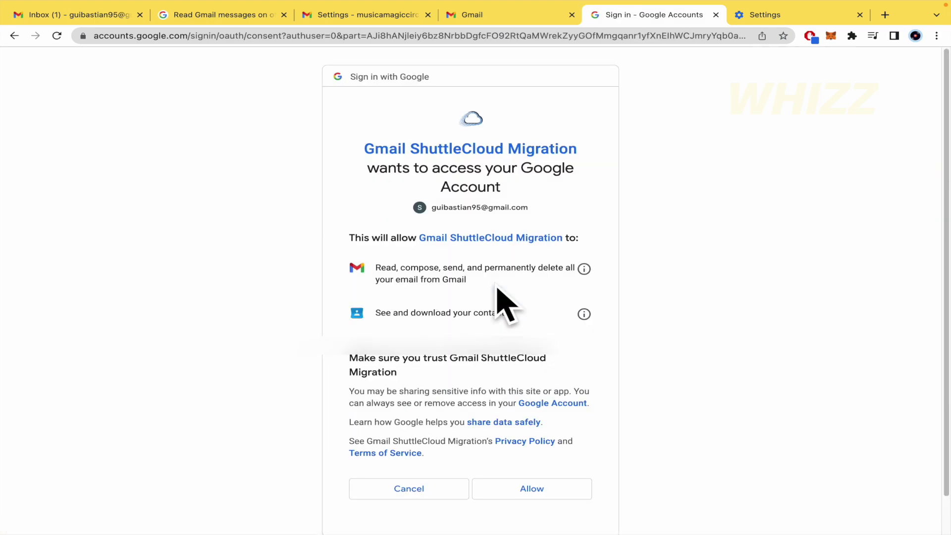
scroll(503, 304, down, 2)
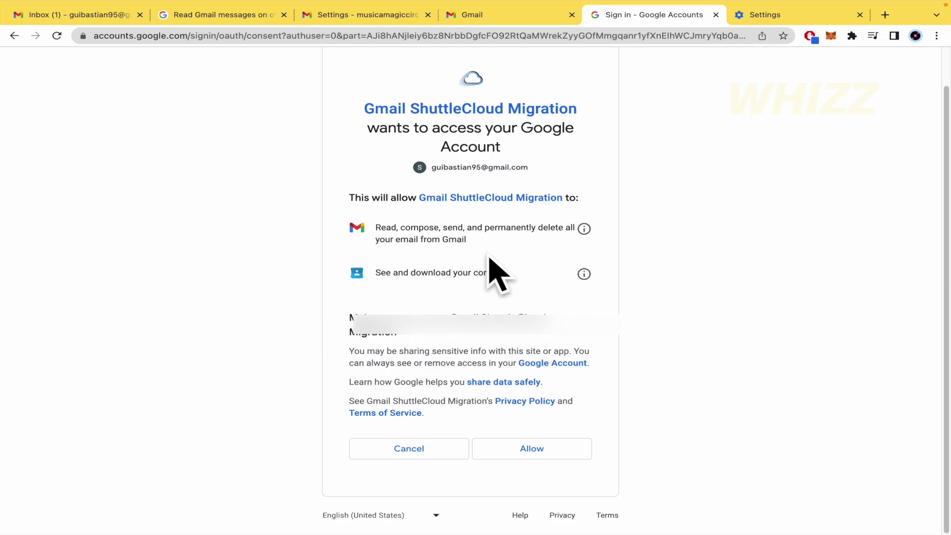
scroll(483, 251, up, 1)
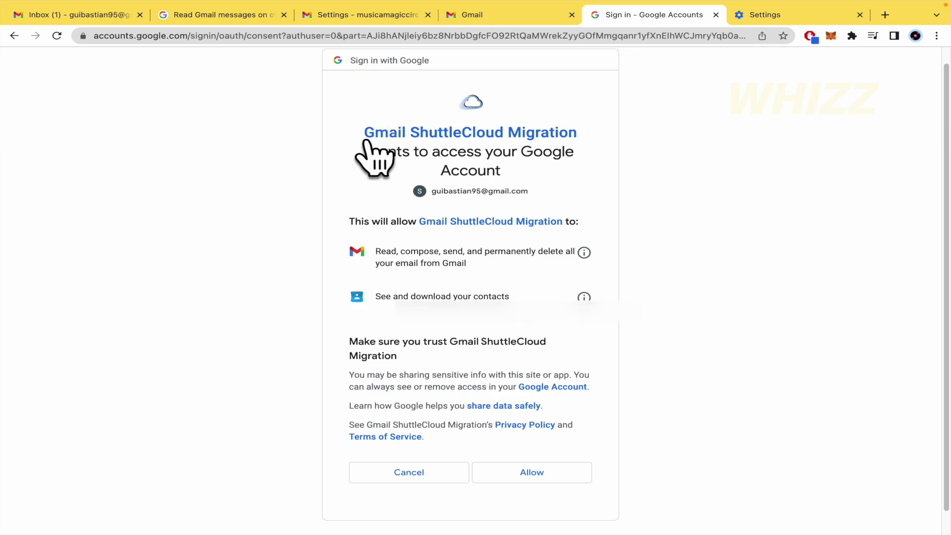
scroll(558, 245, down, 1)
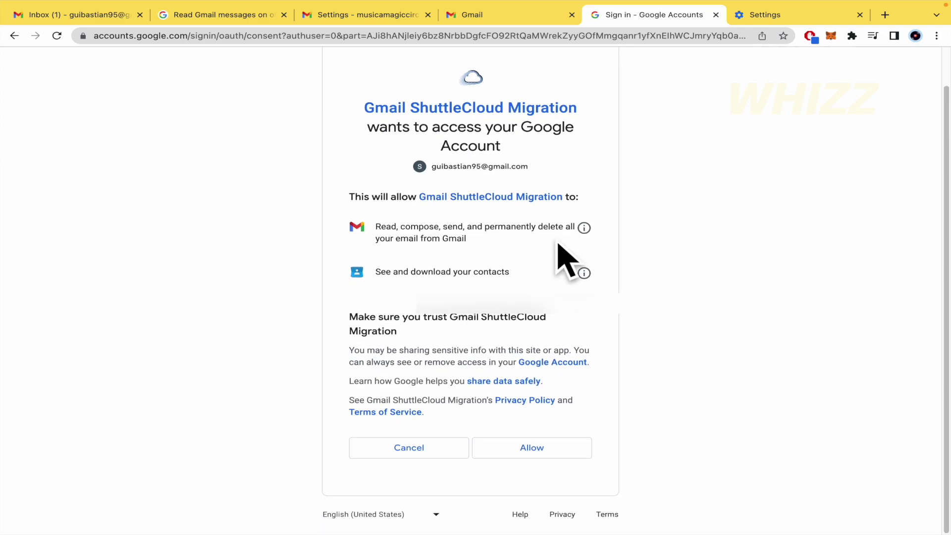
click(556, 446)
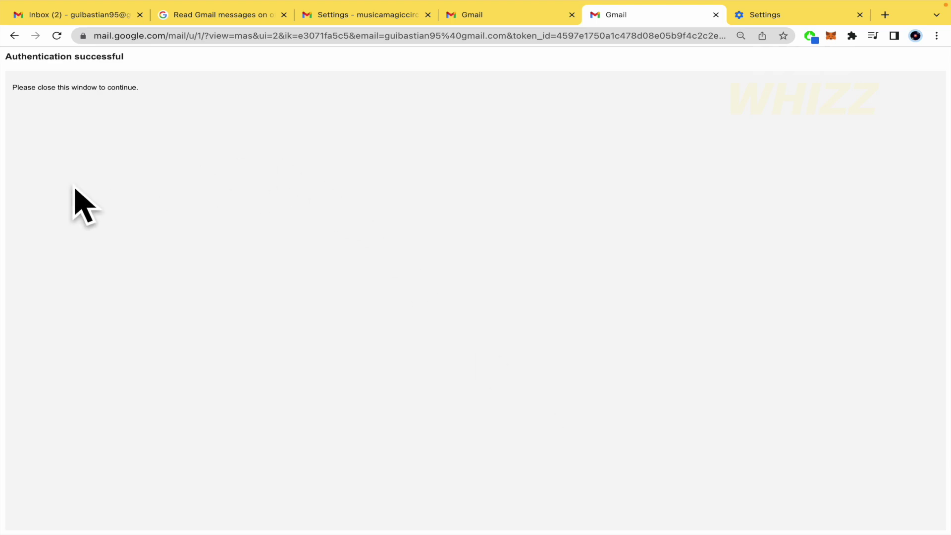
click(716, 15)
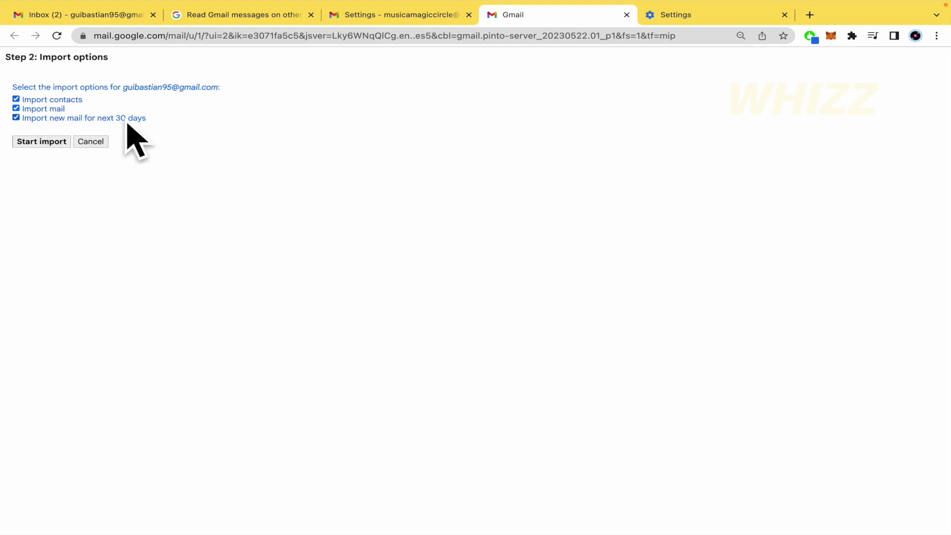
Step: Go through the import options for contacts, mail and new mail for the next 30 days, and start the import
click(15, 108)
click(16, 99)
click(16, 118)
click(63, 143)
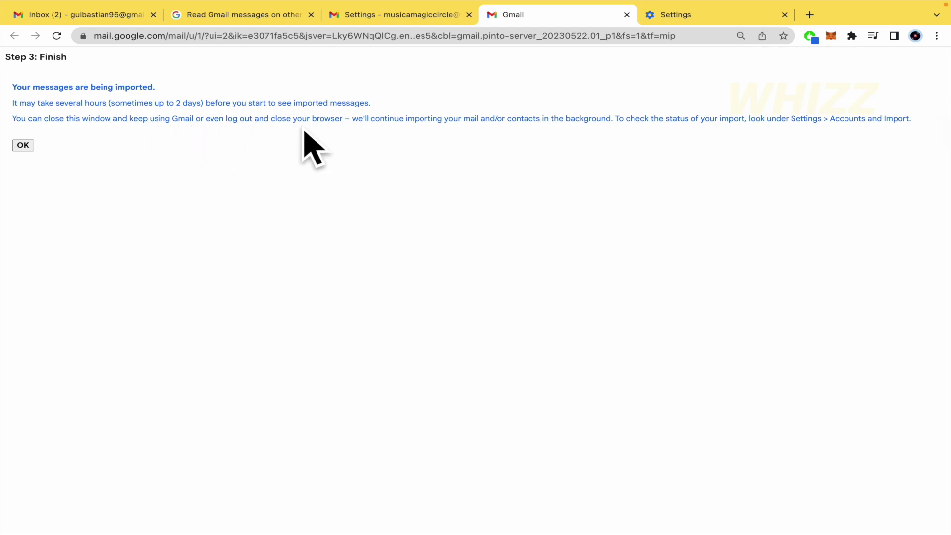
Step: Close the finished import window and reload the receiving account's Accounts and Import settings
click(411, 17)
click(627, 15)
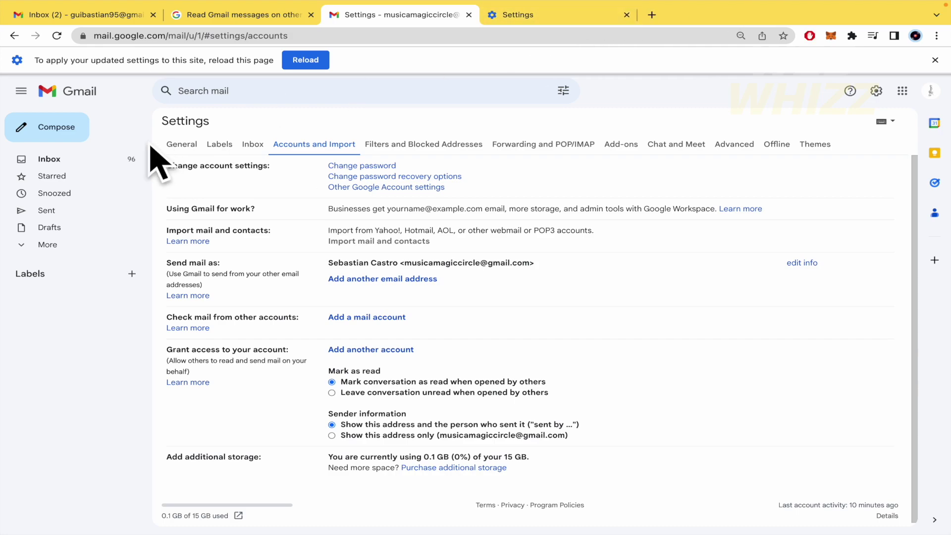
click(298, 64)
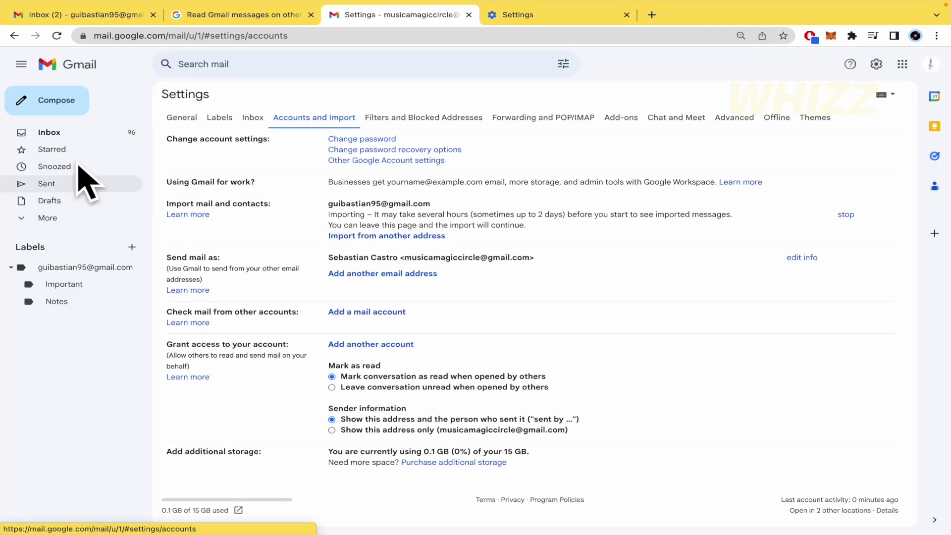
Step: Check the receiving account's inbox and the source account's label for imported messages, refreshing the label view
click(56, 131)
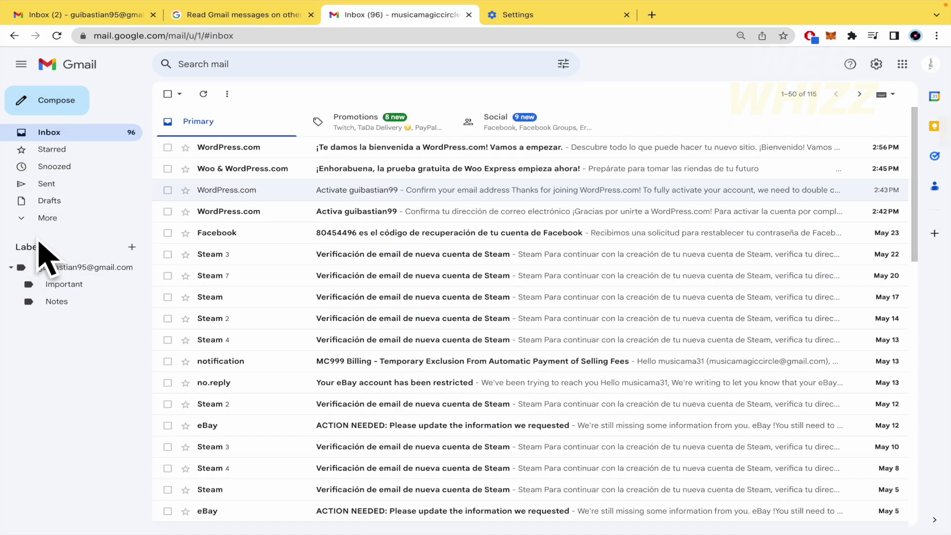
click(70, 269)
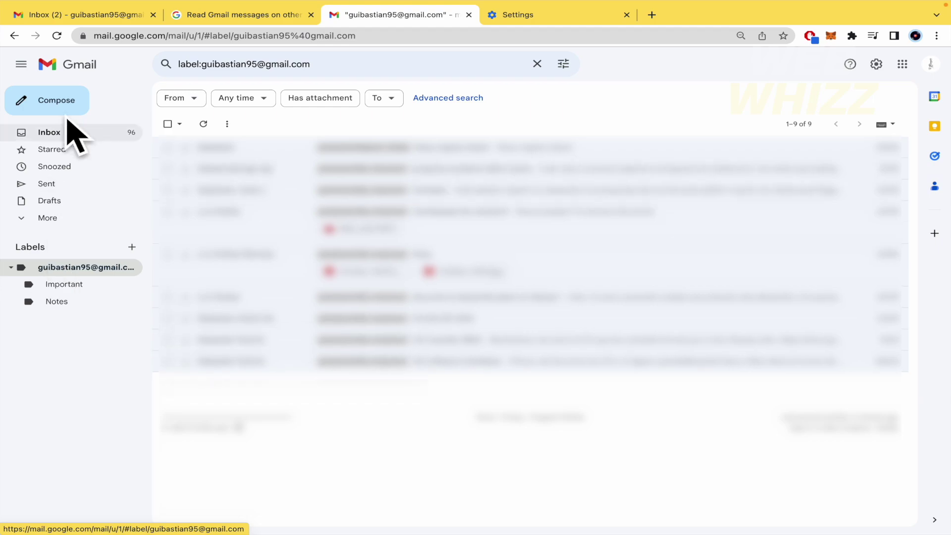
click(58, 35)
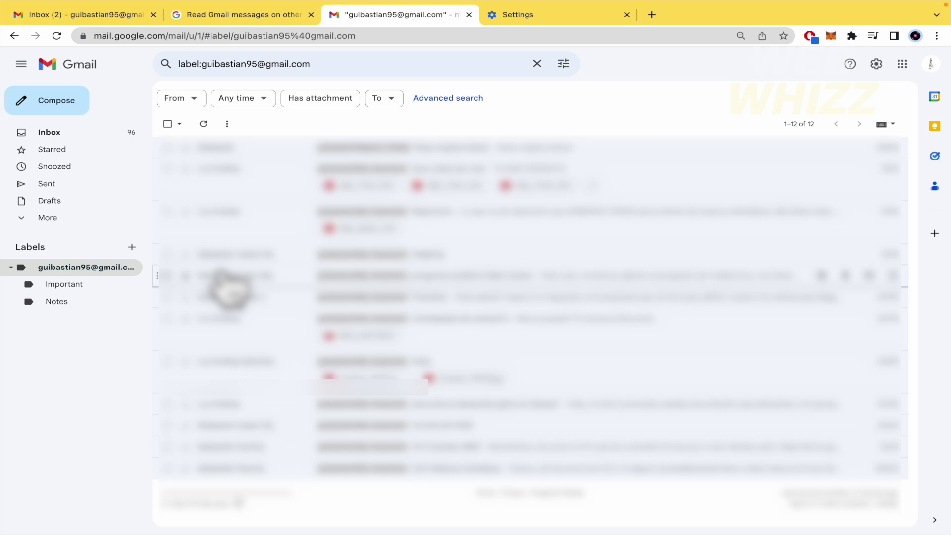
click(92, 268)
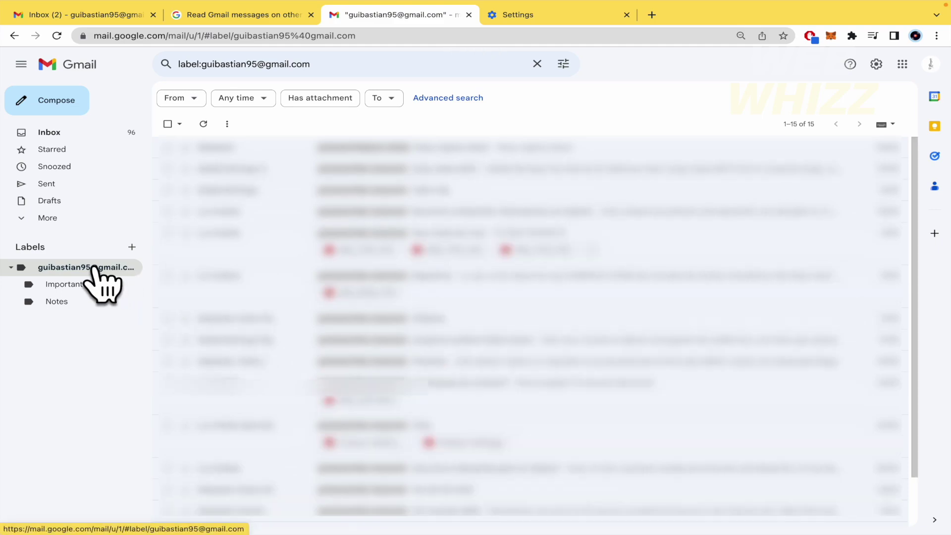